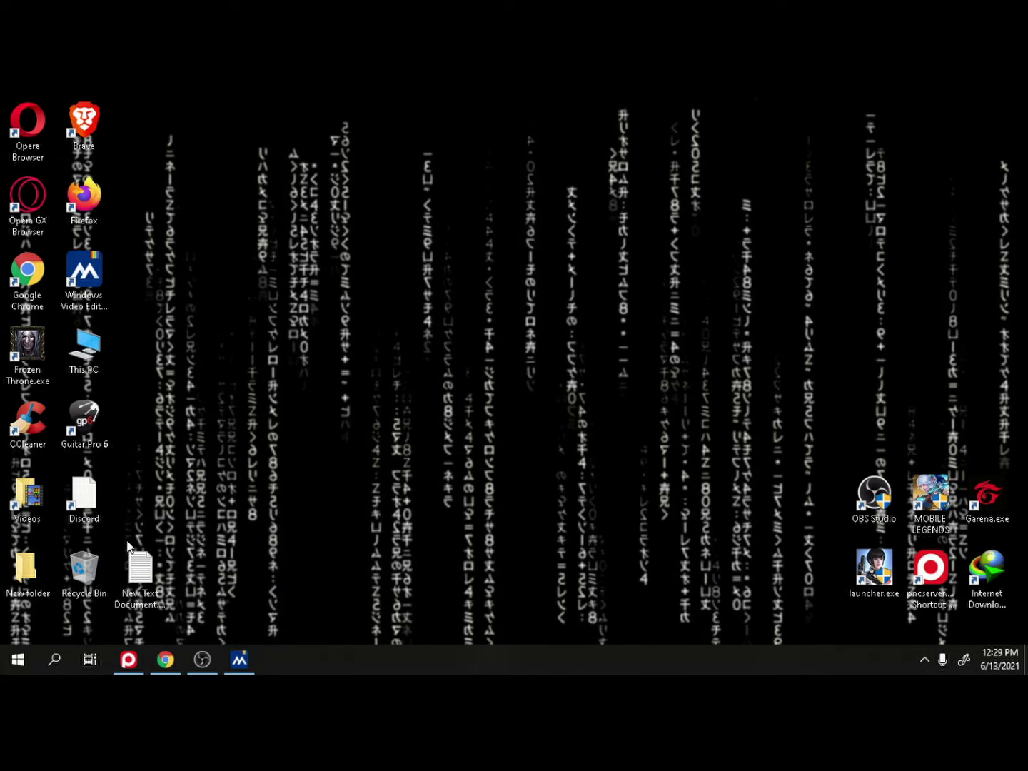
# Open System Configuration and make sure the No GUI boot option is enabled for the Windows 10 boot entry.
pyautogui.press('super+s')
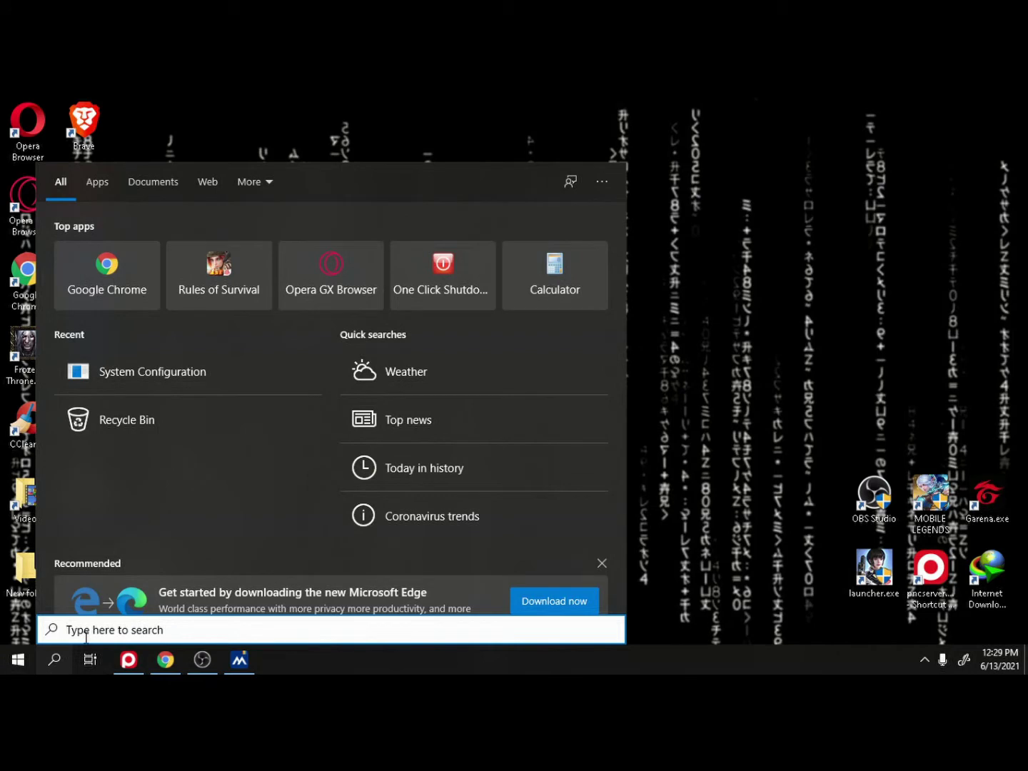
pyautogui.write('m')
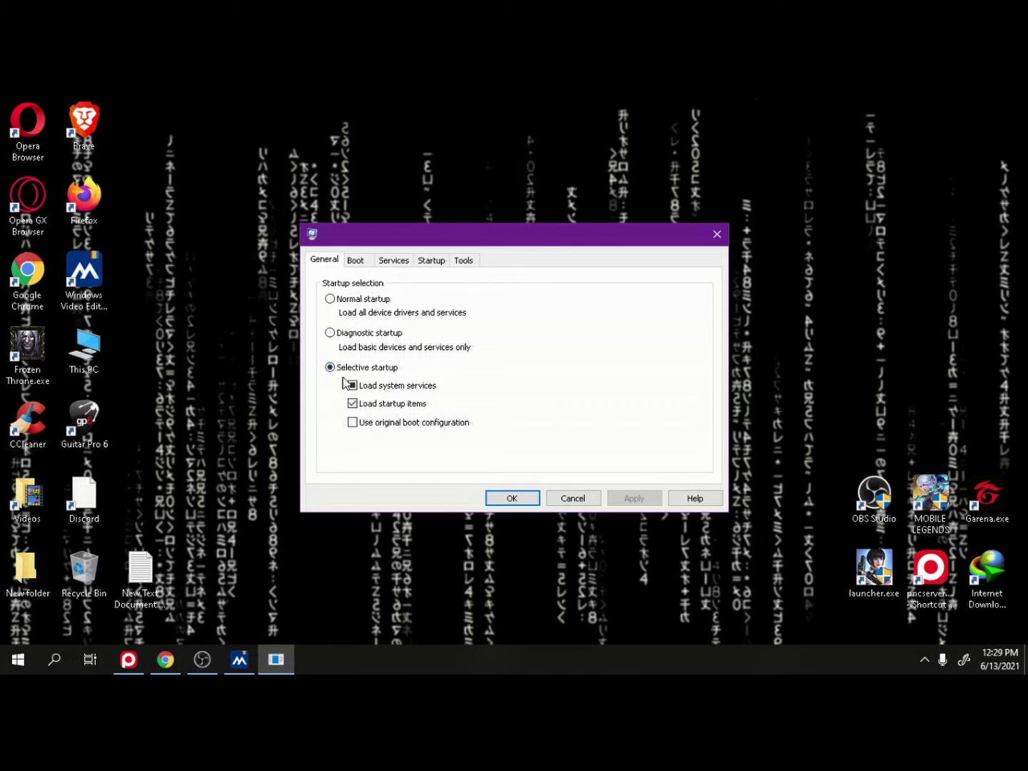
pyautogui.click(356, 261)
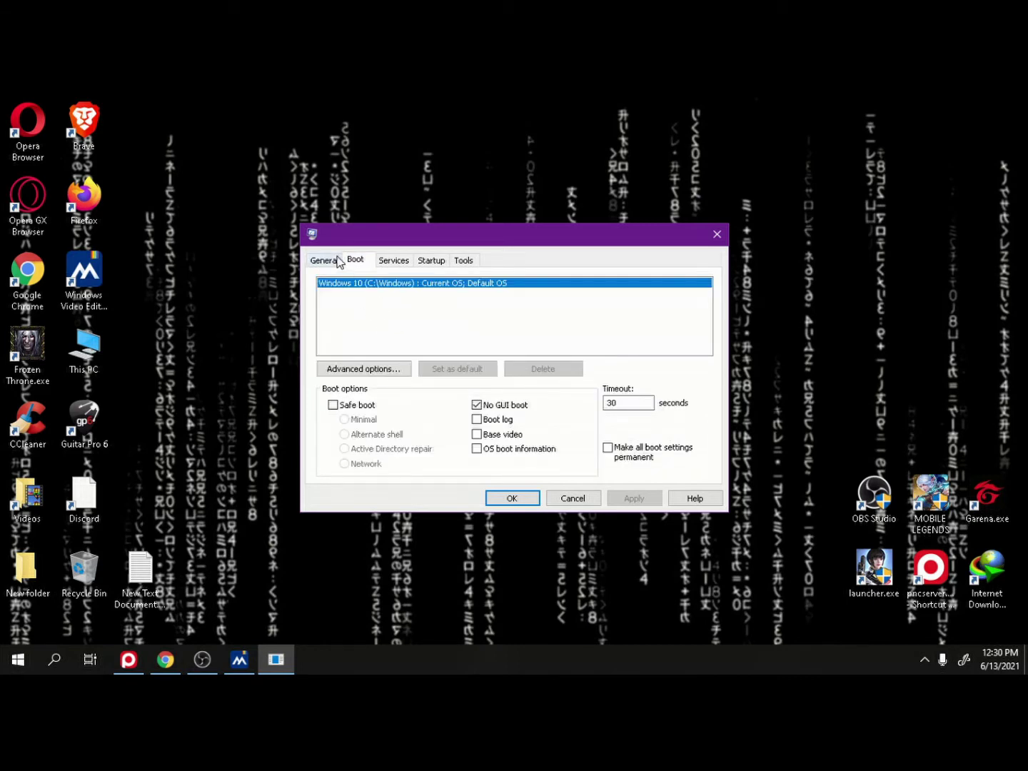
pyautogui.click(476, 405)
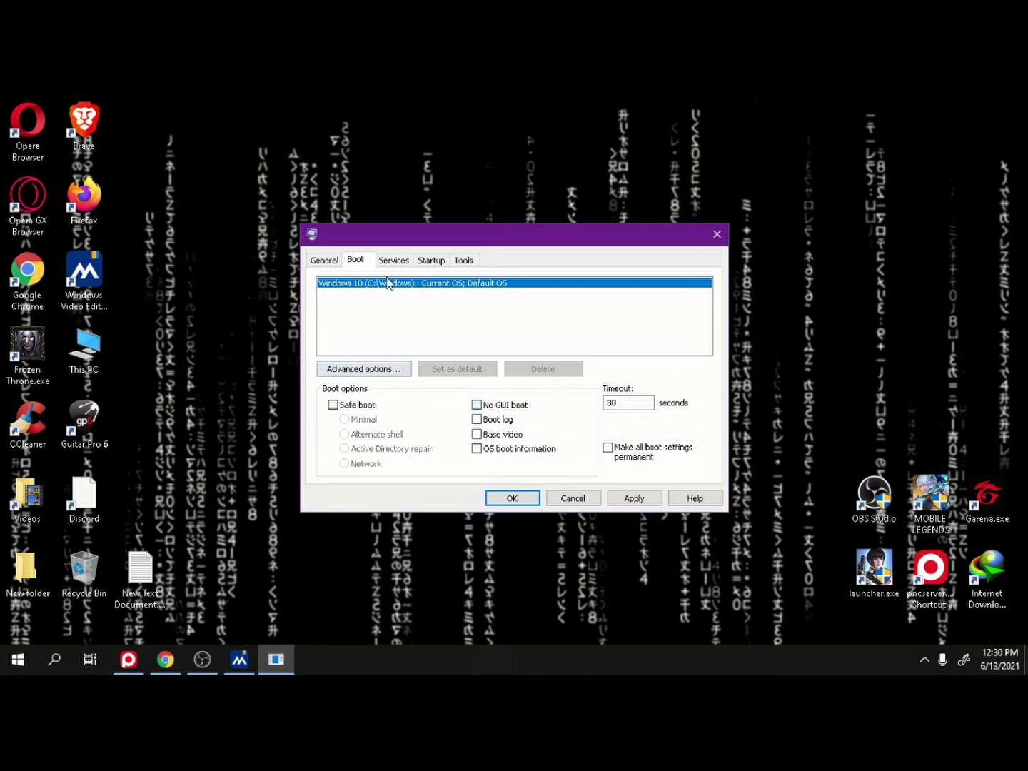
pyautogui.click(477, 406)
# Examine the full list of services, including their manufacturers and status.
pyautogui.click(399, 266)
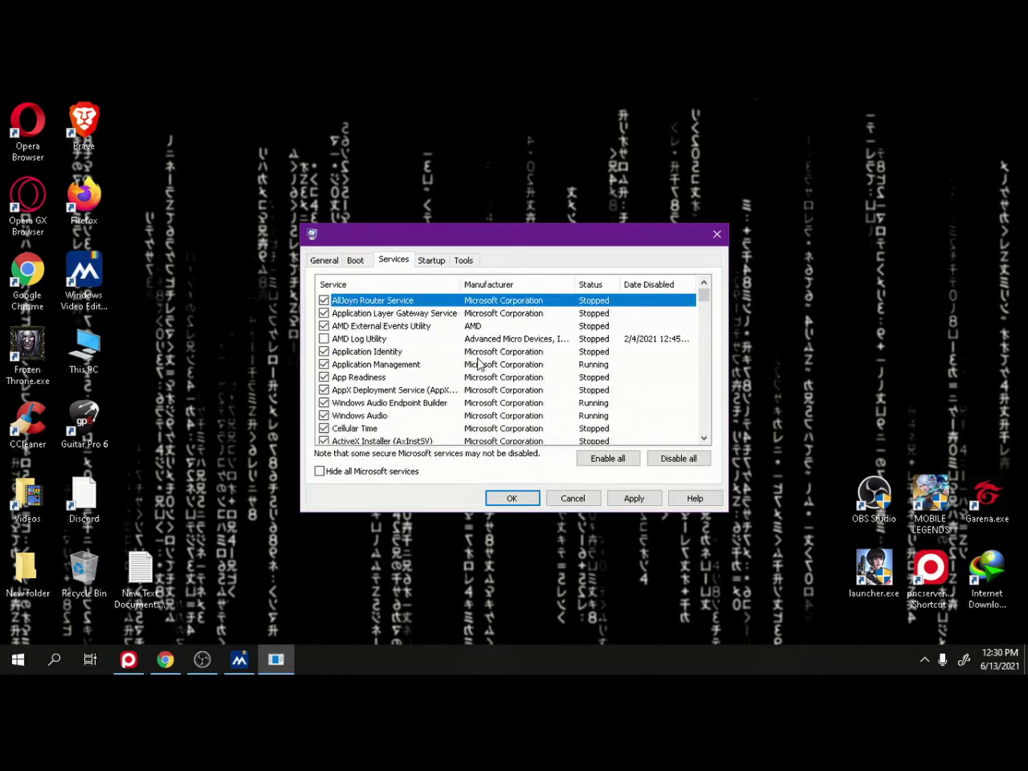
pyautogui.scroll(-7, 479, 363)
pyautogui.scroll(7, 479, 364)
pyautogui.scroll(-4, 372, 328)
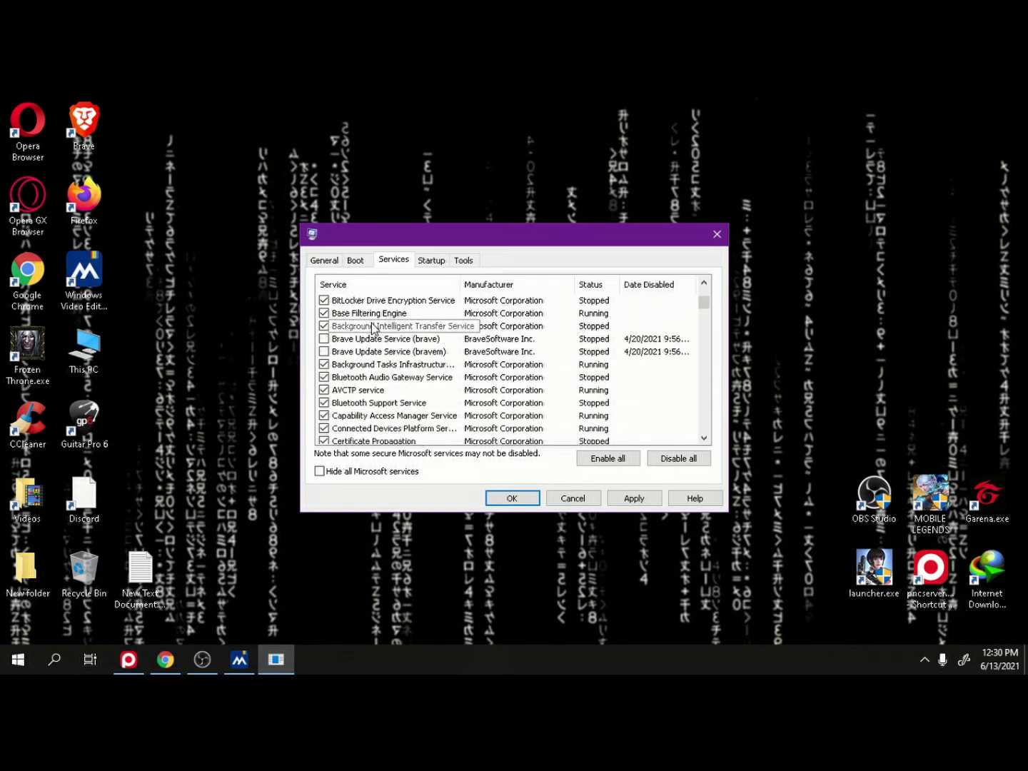
pyautogui.scroll(-1, 372, 328)
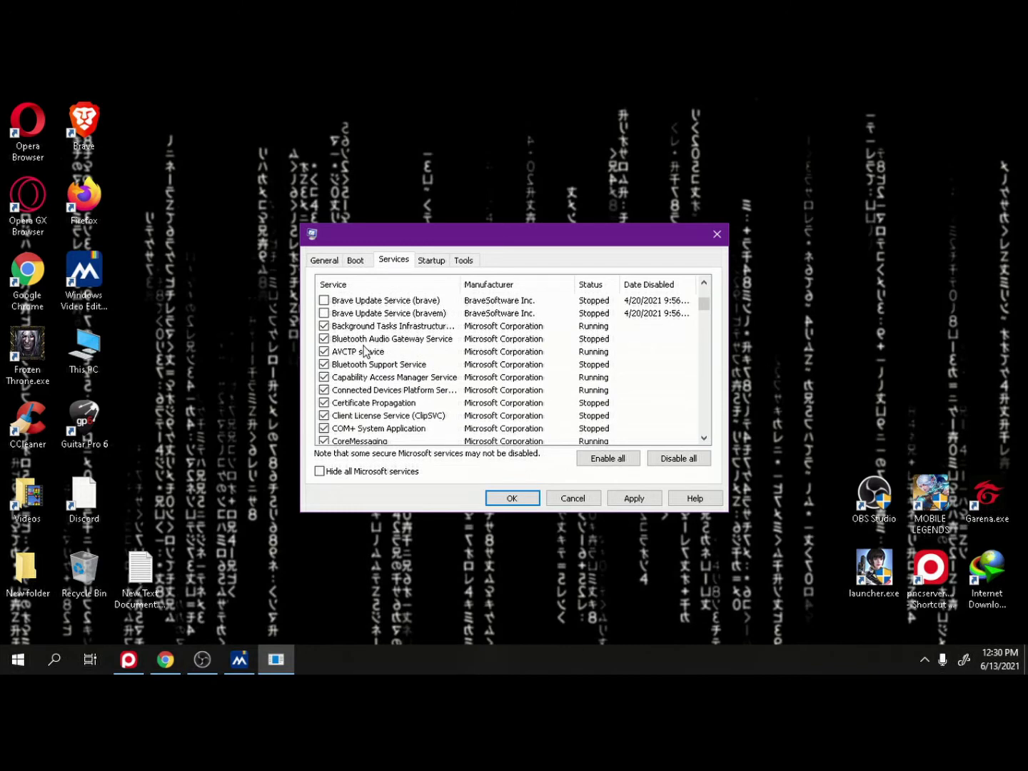
pyautogui.scroll(-3, 363, 351)
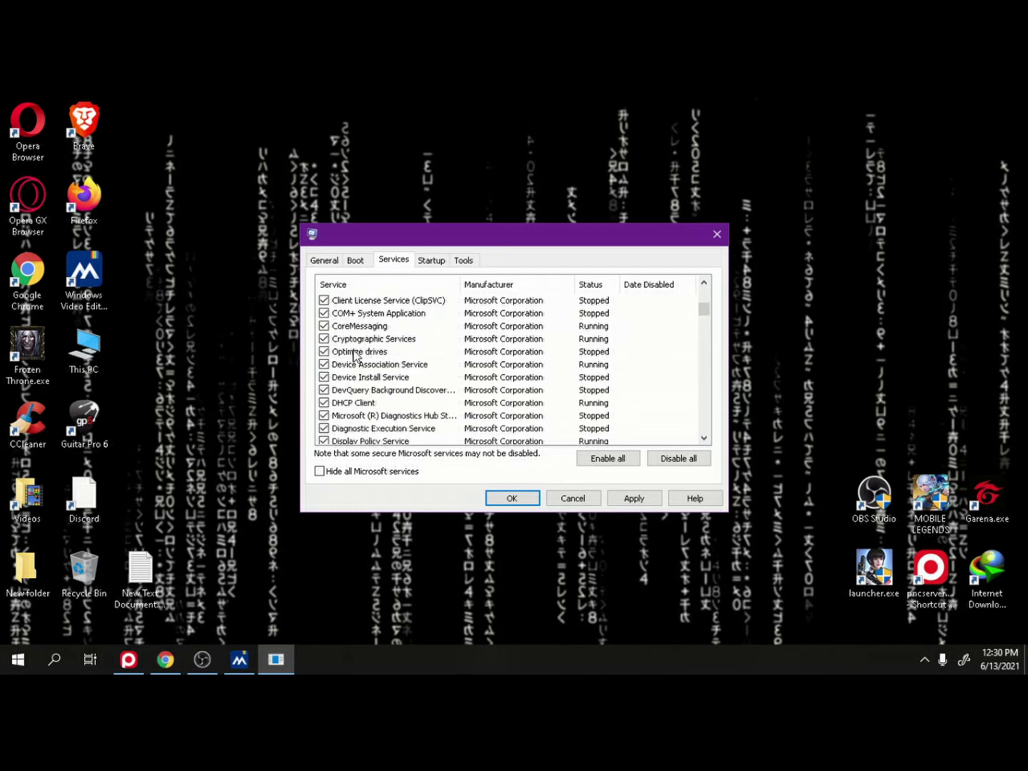
pyautogui.scroll(-1, 389, 378)
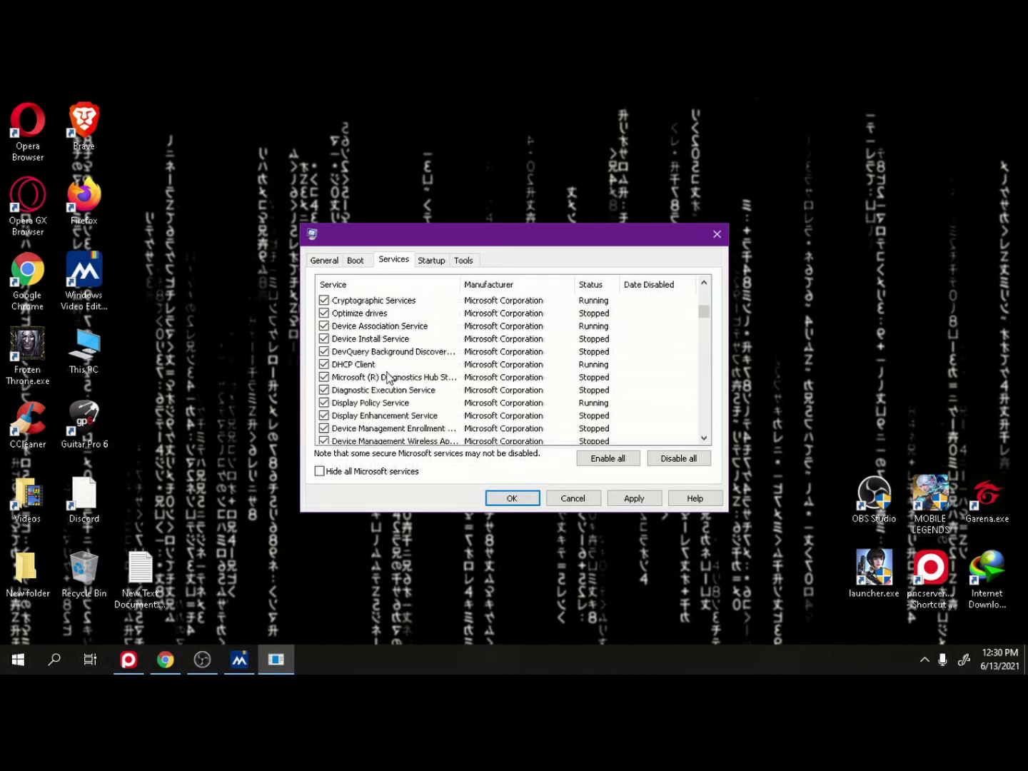
pyautogui.scroll(-5, 435, 370)
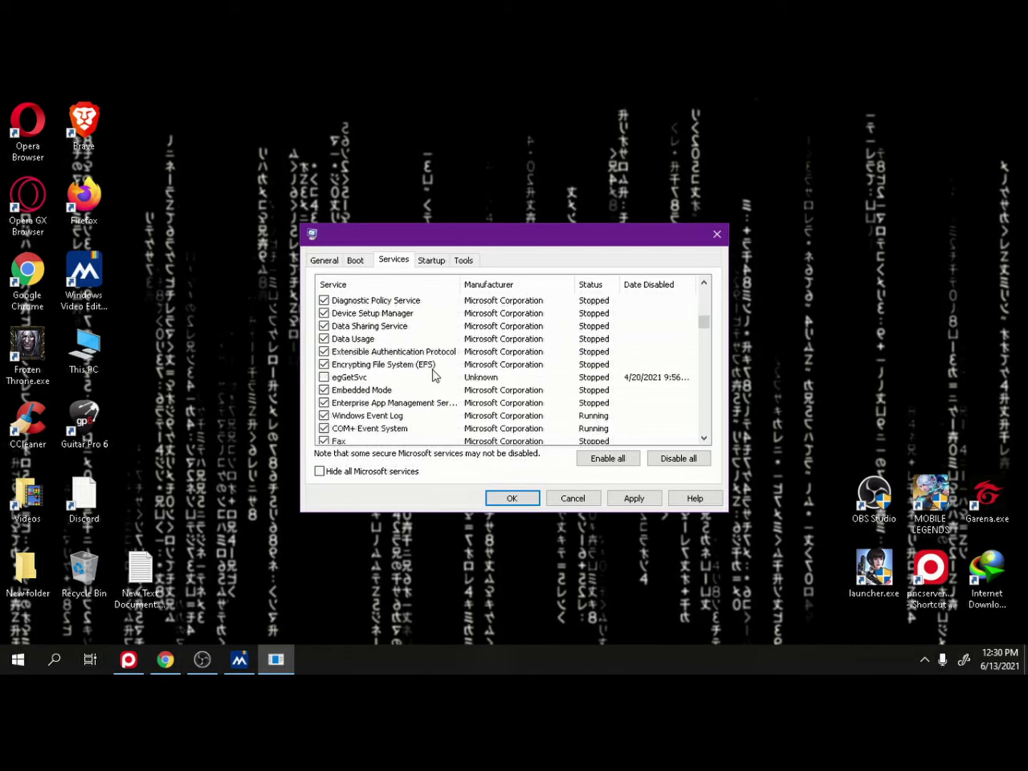
pyautogui.scroll(-3, 434, 376)
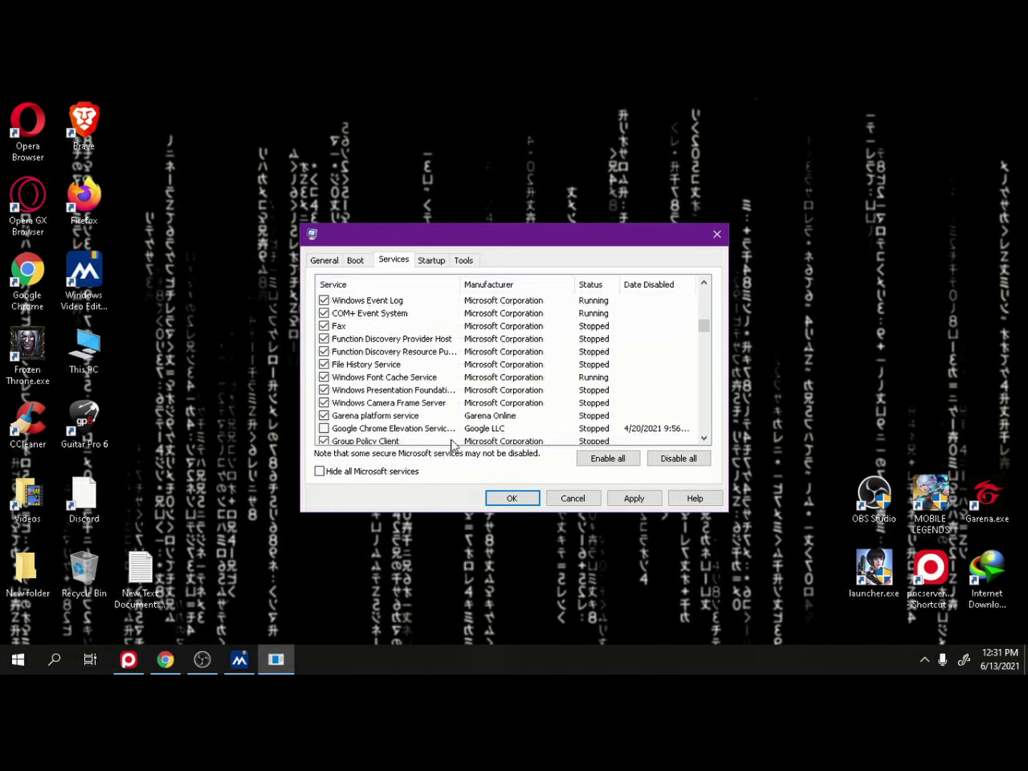
# Hide all Microsoft services and widen the Manufacturer column to show the full company names.
pyautogui.click(319, 474)
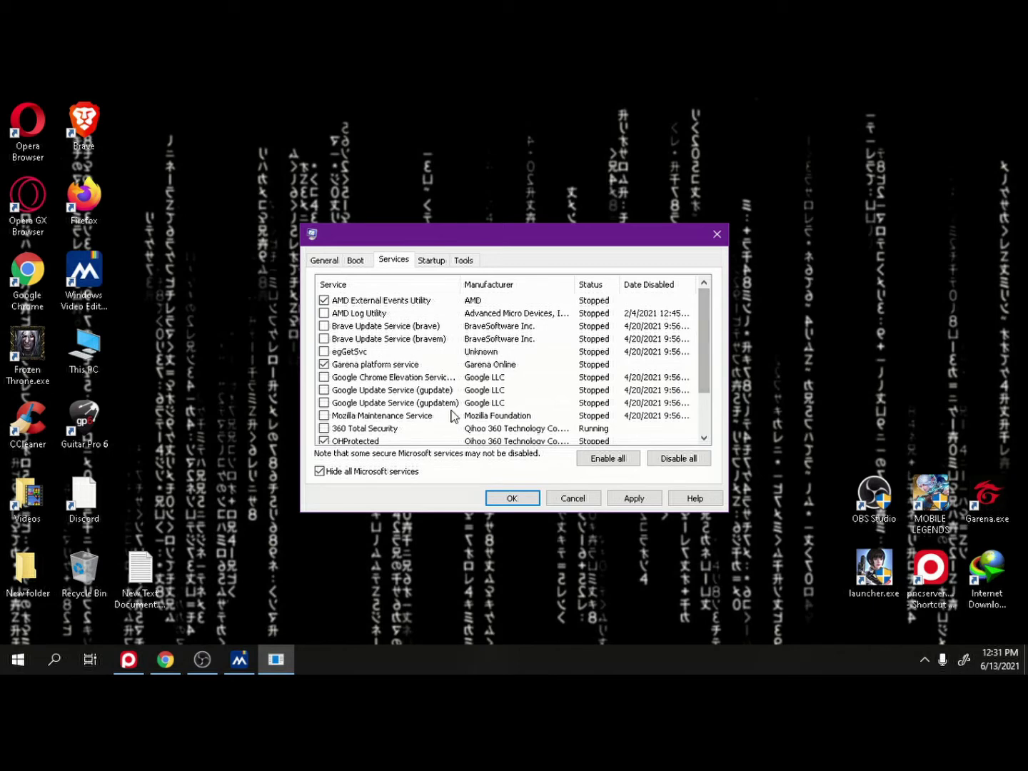
pyautogui.scroll(-2, 411, 354)
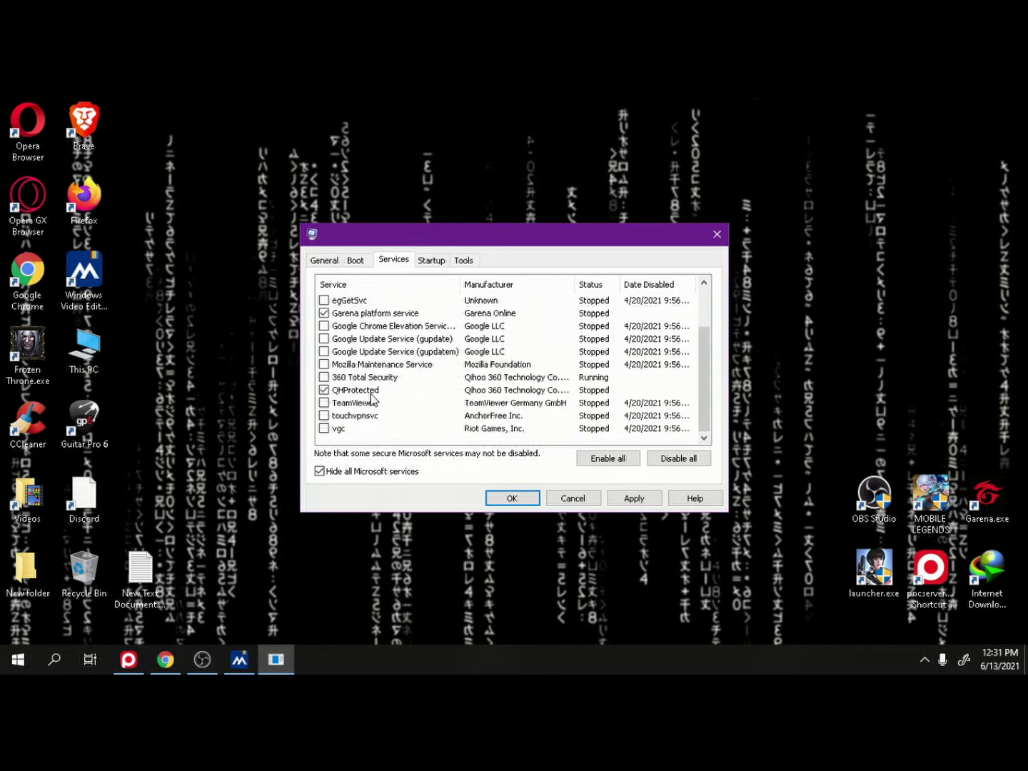
pyautogui.scroll(1, 367, 400)
pyautogui.scroll(-1, 365, 403)
pyautogui.scroll(1, 338, 423)
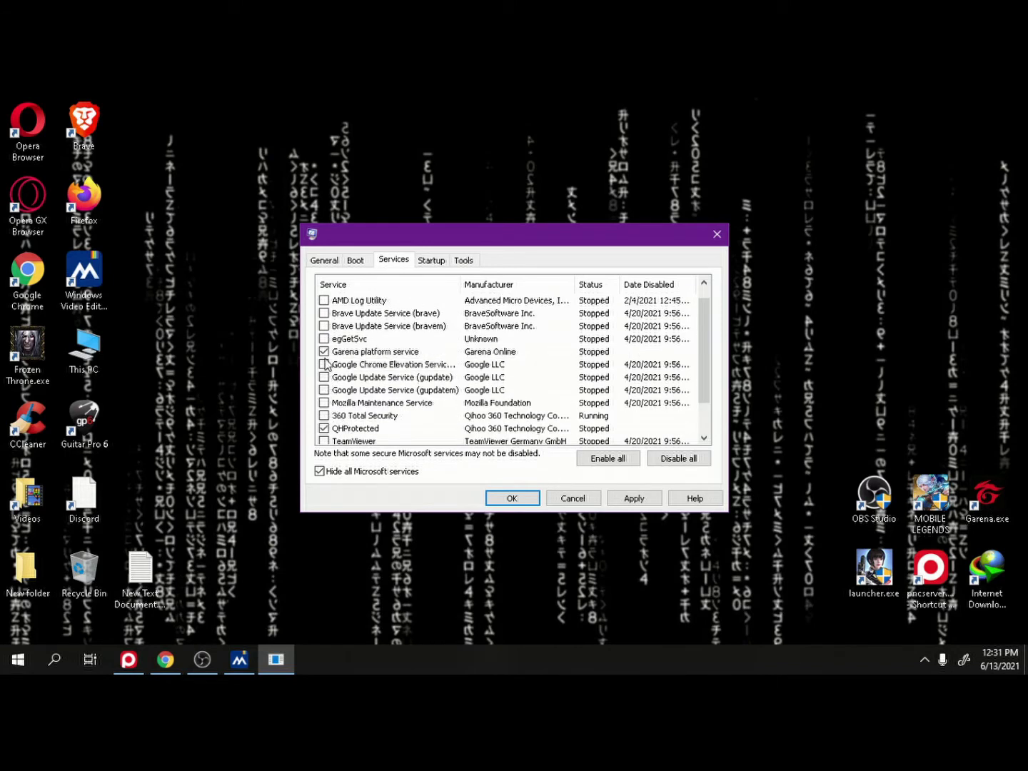
pyautogui.scroll(-1, 510, 383)
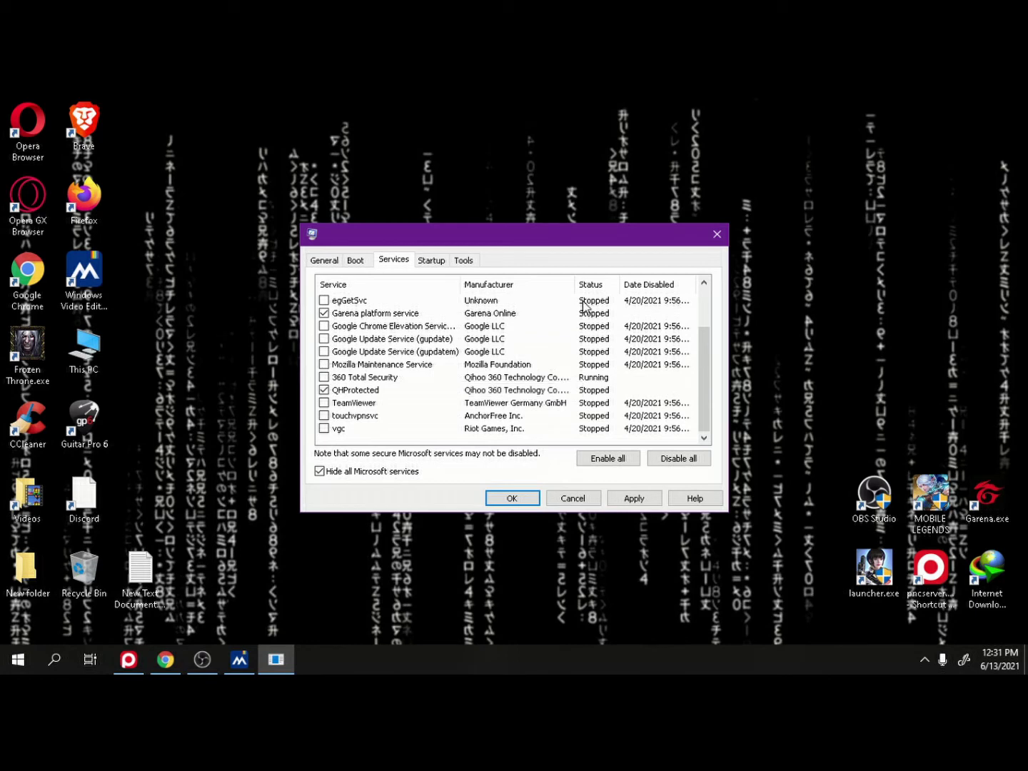
pyautogui.moveTo(574, 284); pyautogui.dragTo(644, 287)
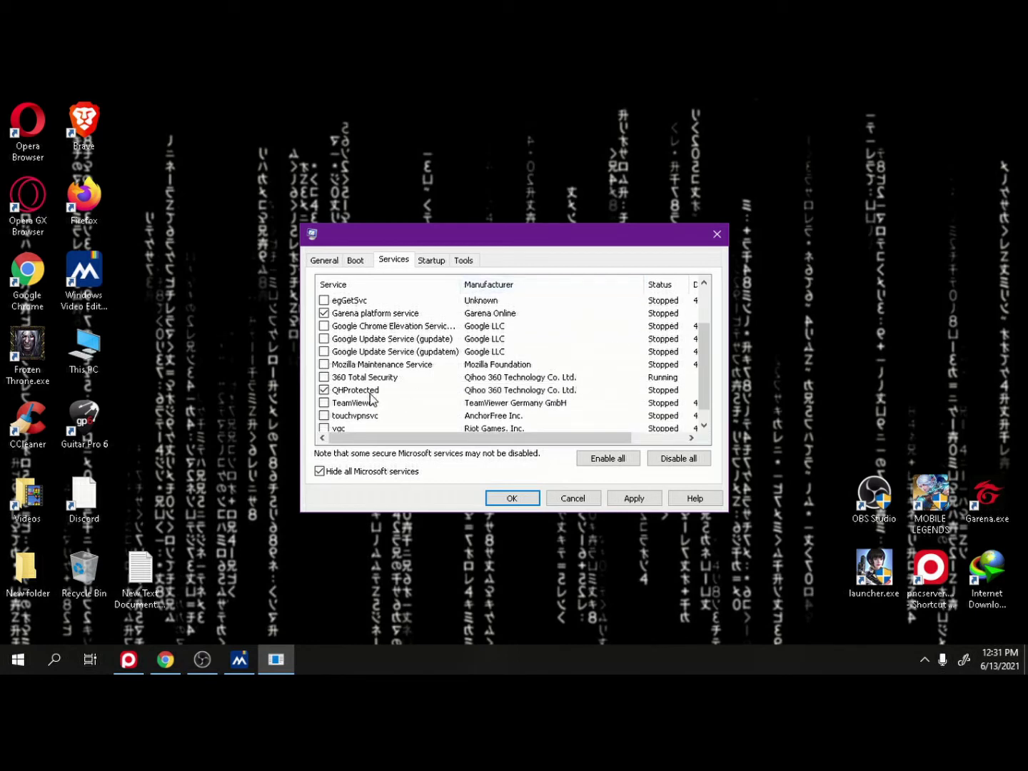
# Review which of the remaining third-party services are enabled, including Garena platform service and QHProtected.
pyautogui.scroll(-1, 370, 399)
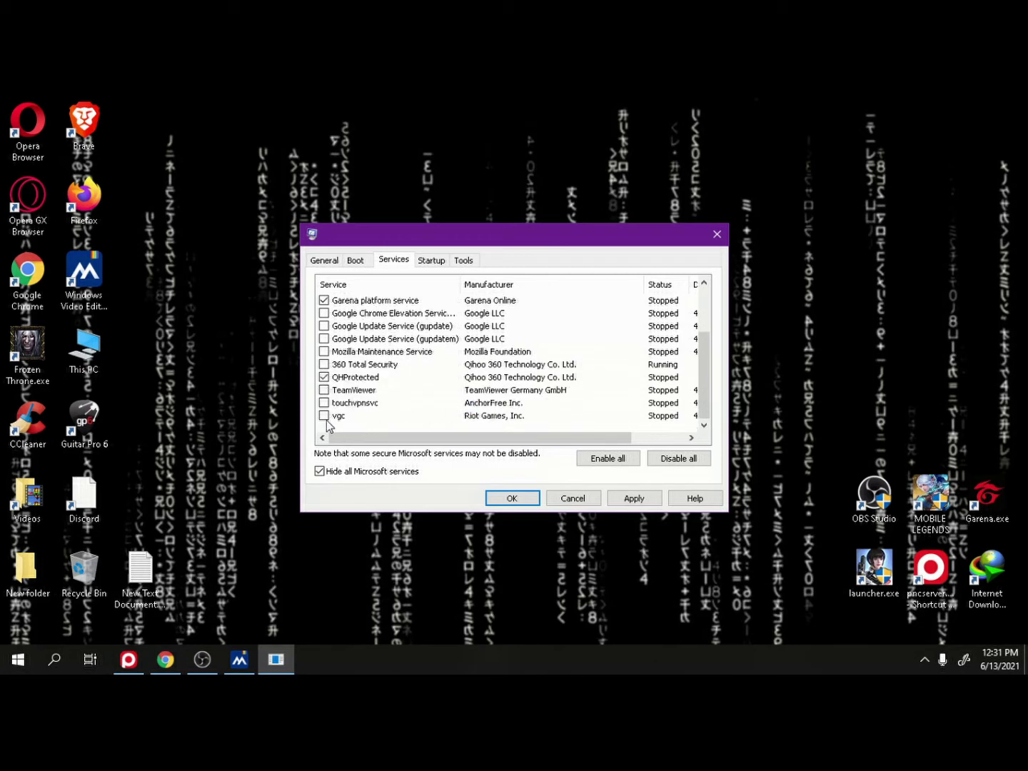
pyautogui.scroll(3, 329, 426)
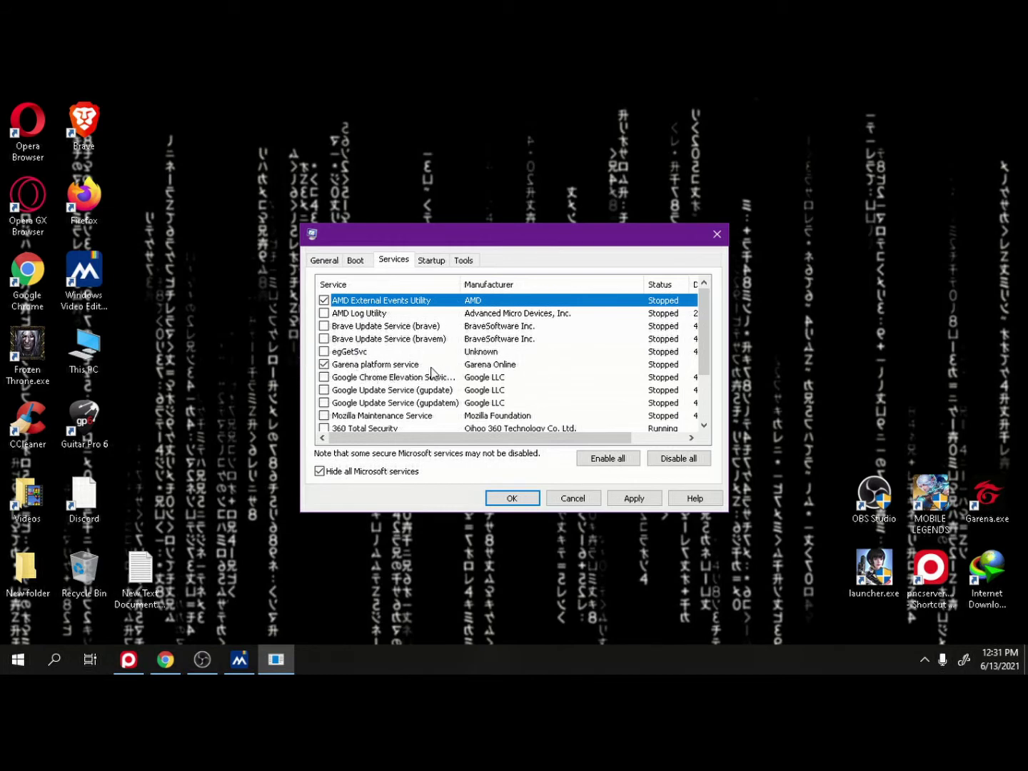
pyautogui.click(324, 365)
pyautogui.scroll(-1, 460, 380)
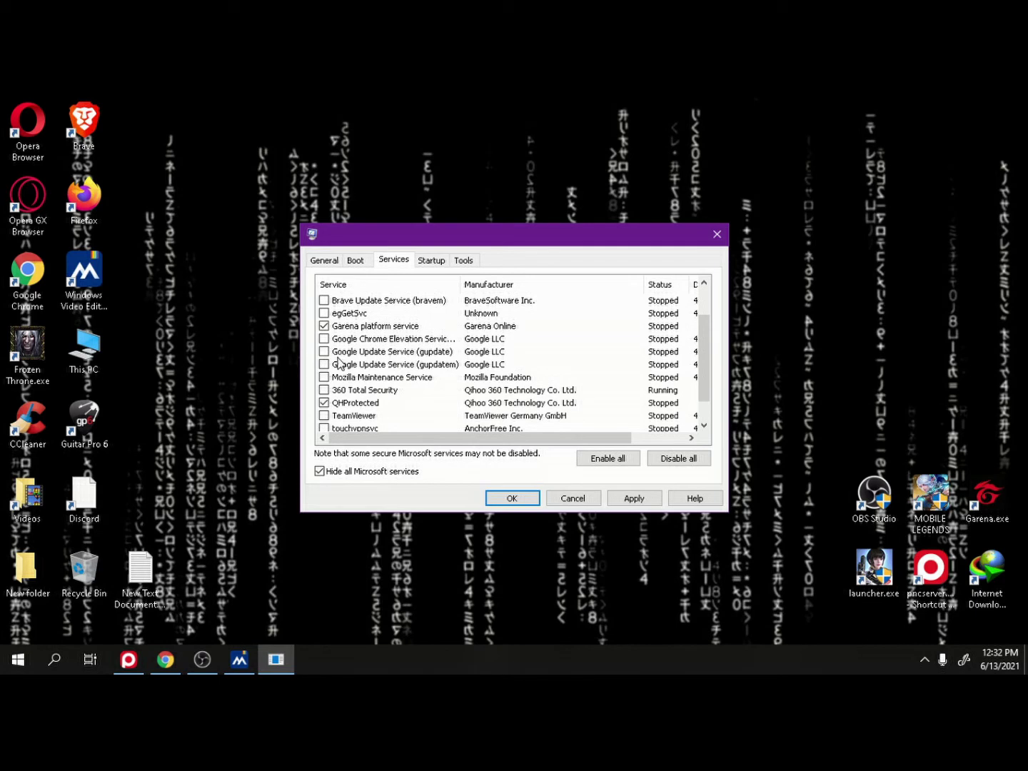
pyautogui.scroll(-1, 398, 382)
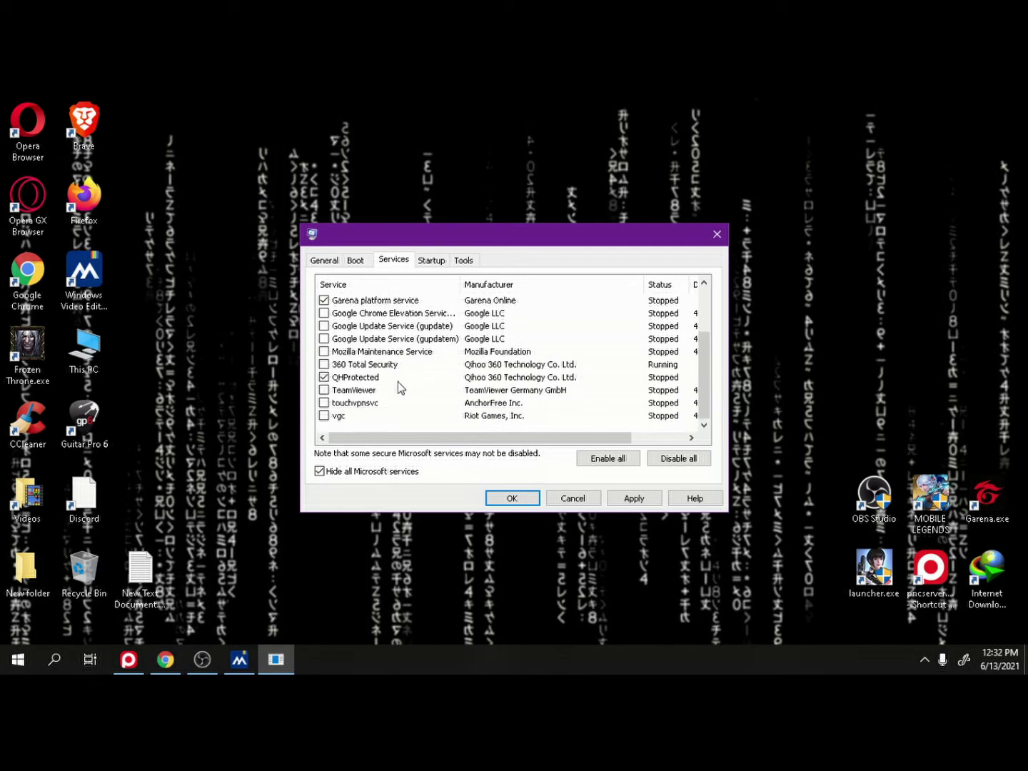
pyautogui.scroll(2, 338, 412)
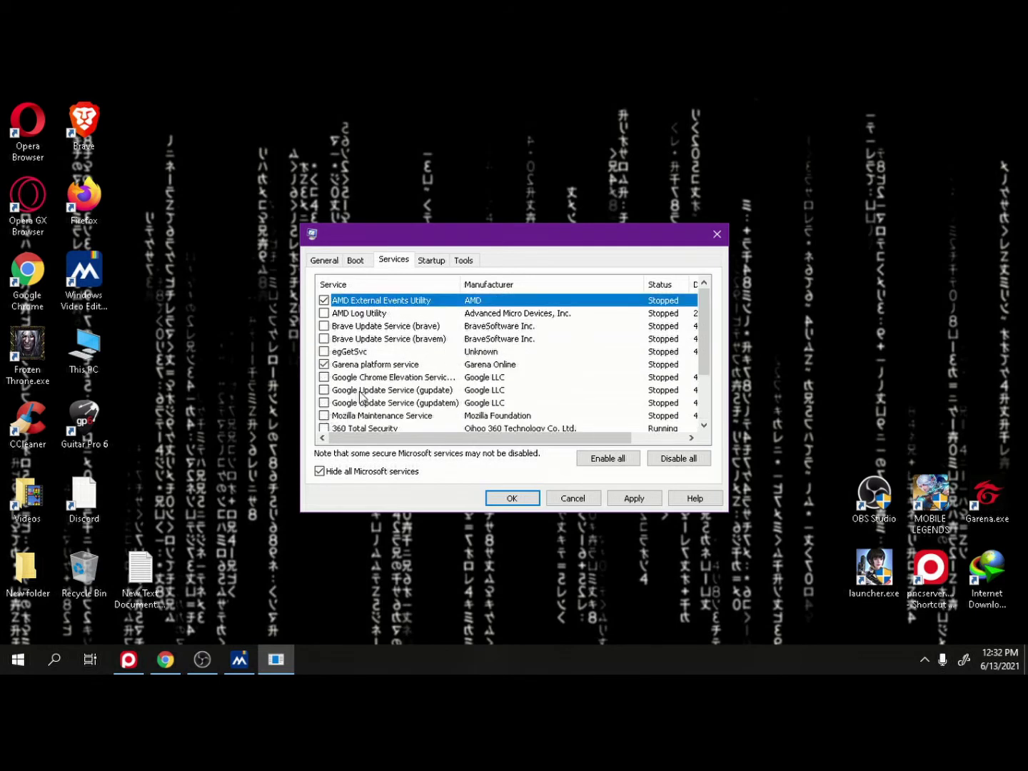
pyautogui.scroll(-1, 361, 396)
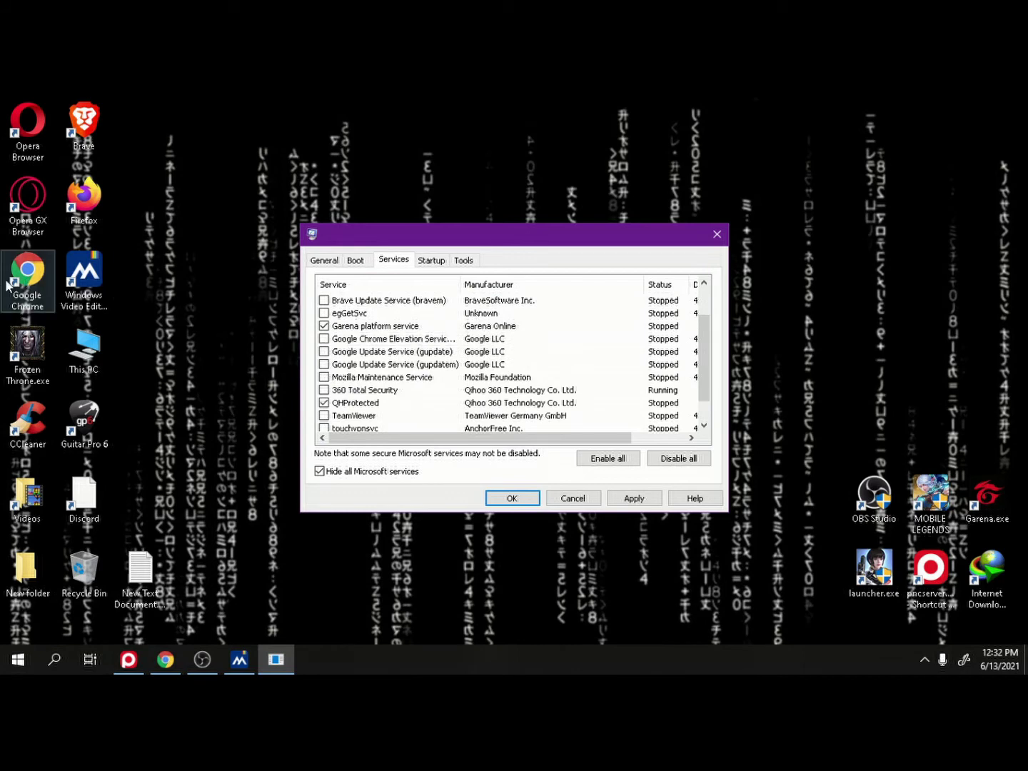
# Try enabling Google Update Service (gupdatem) and the Google Chrome Elevation Service, switching each one back off.
pyautogui.click(31, 287)
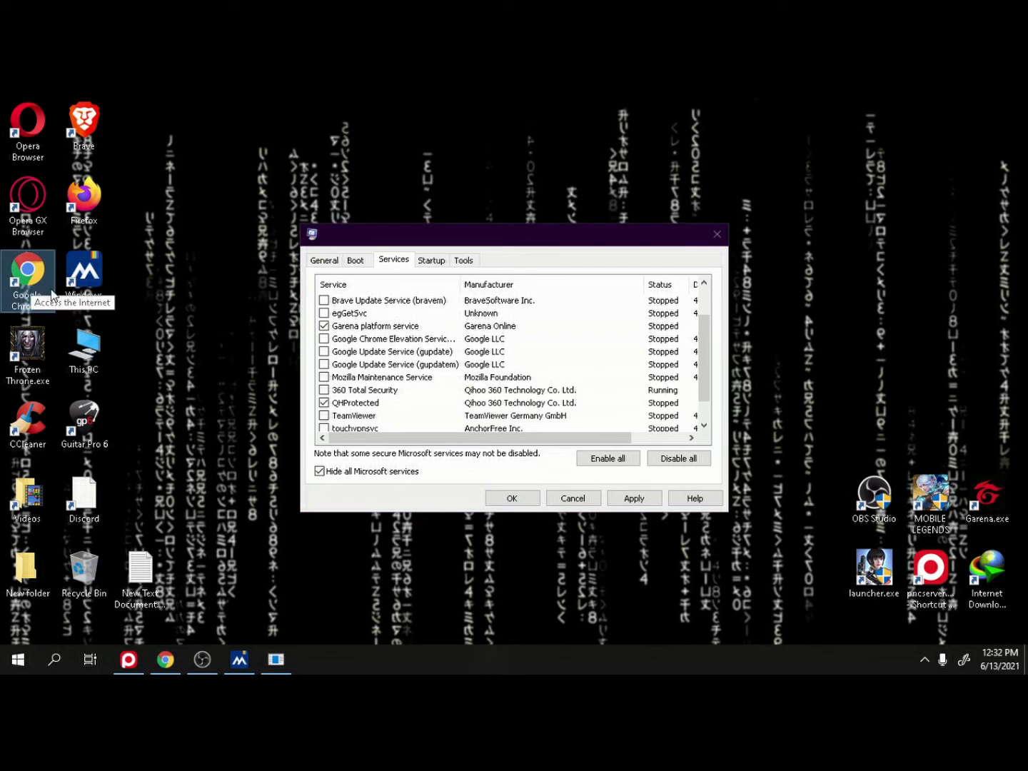
pyautogui.click(212, 315)
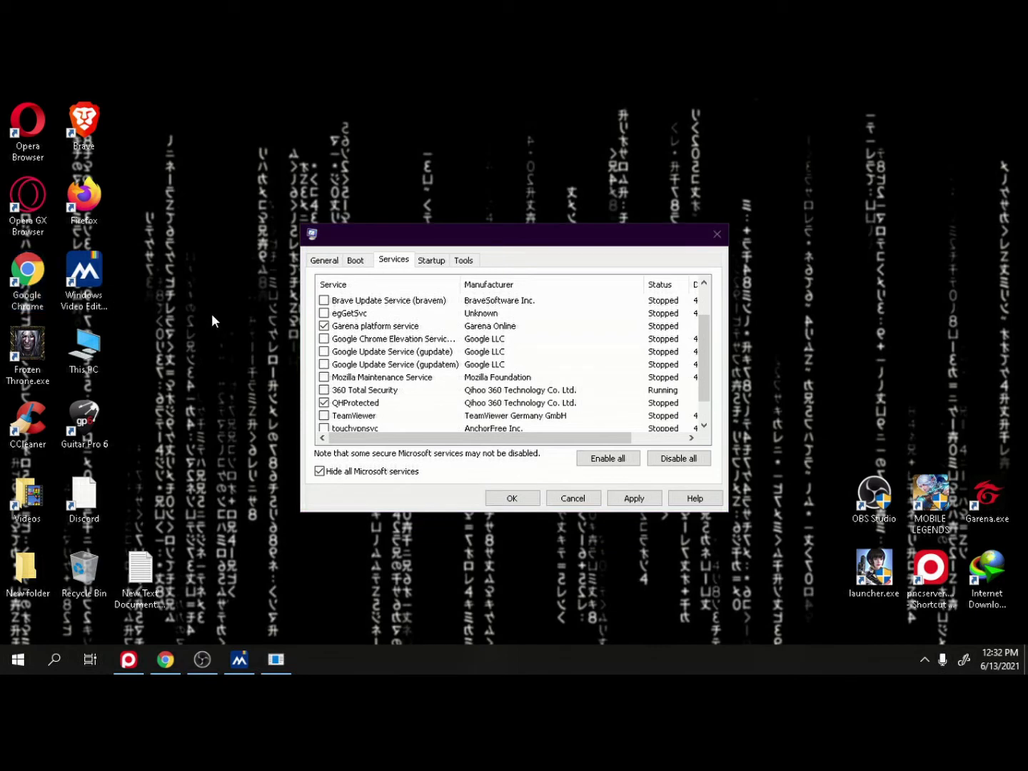
pyautogui.click(29, 282)
pyautogui.click(325, 364)
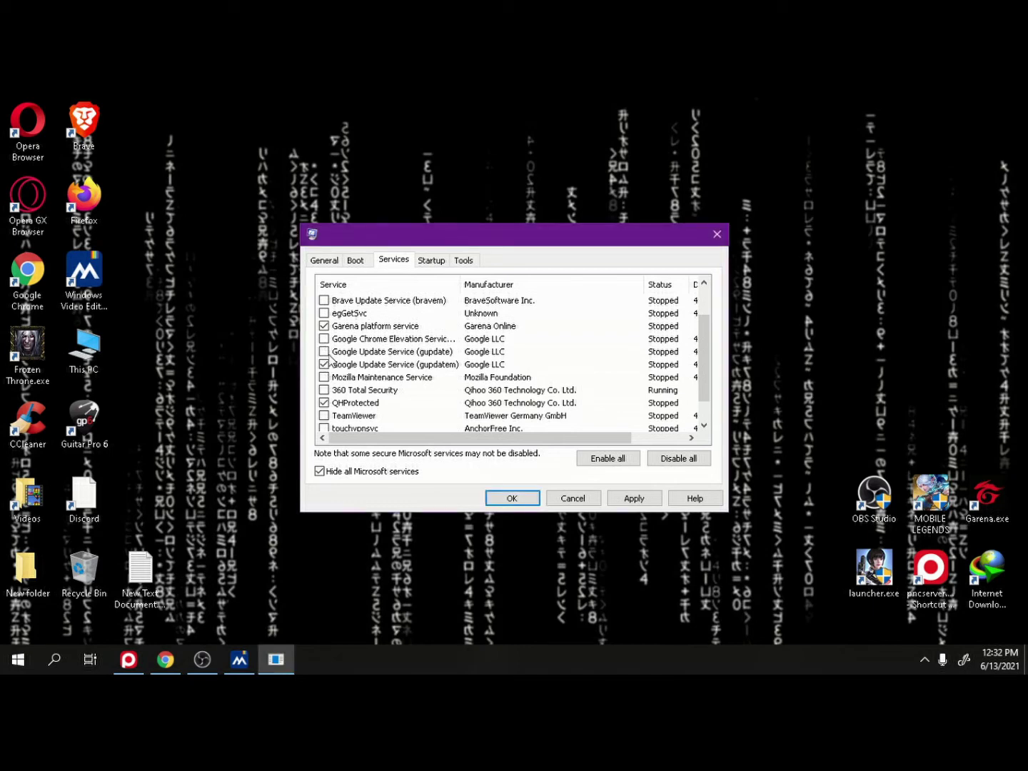
pyautogui.click(324, 364)
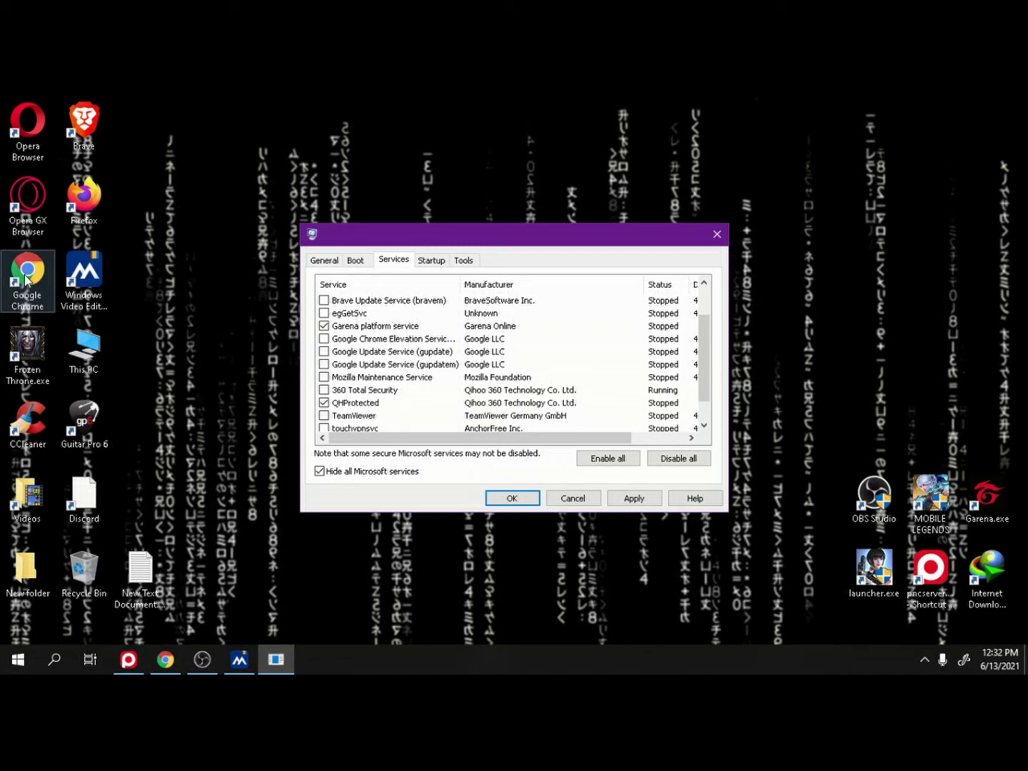
pyautogui.click(225, 387)
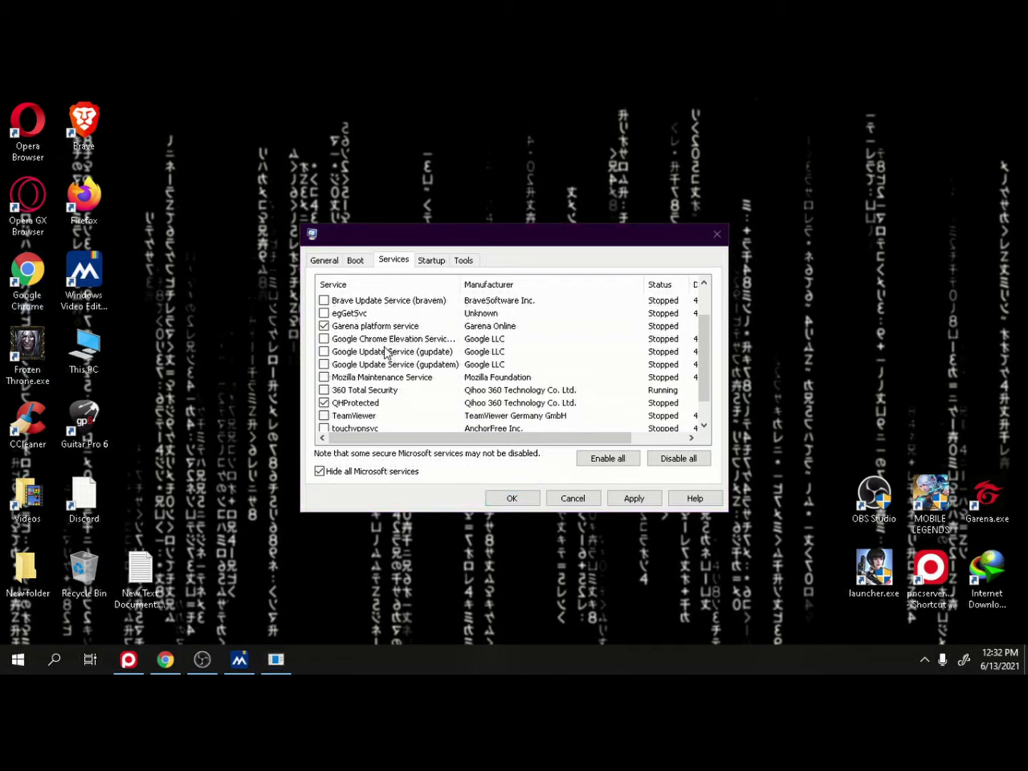
pyautogui.click(325, 340)
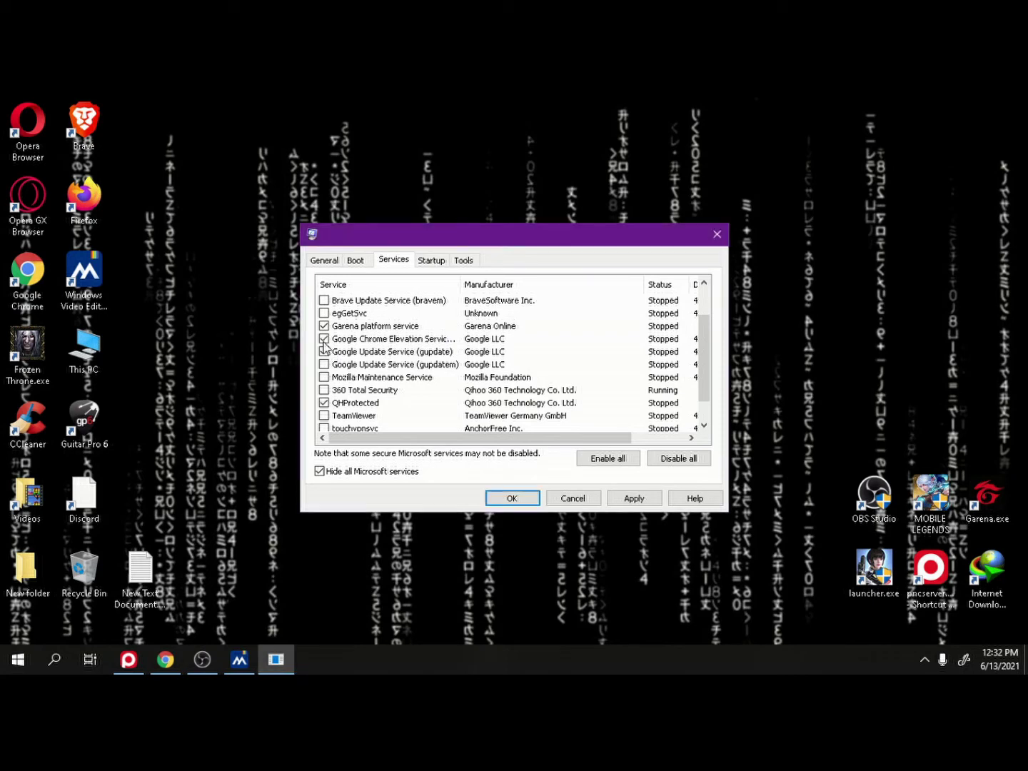
pyautogui.click(325, 341)
pyautogui.scroll(-1, 356, 406)
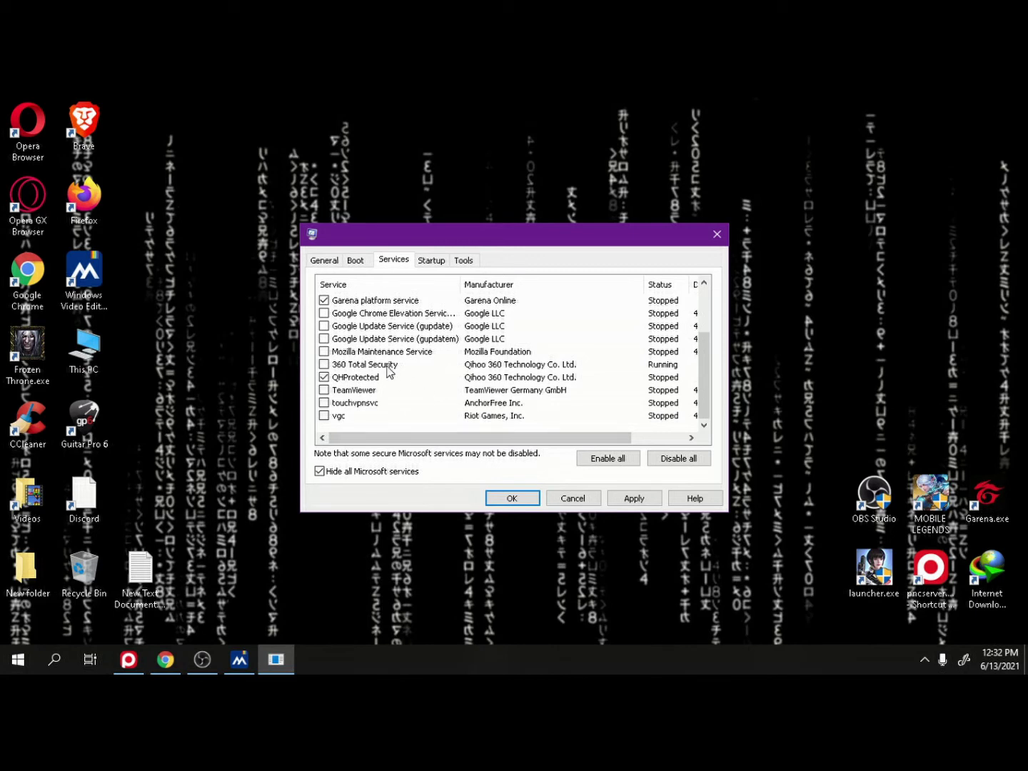
# Open the startup items in Task Manager and check the status of CCleaner, AMDRSServ, 360 Total Security and Catalyst Control Center.
pyautogui.click(432, 261)
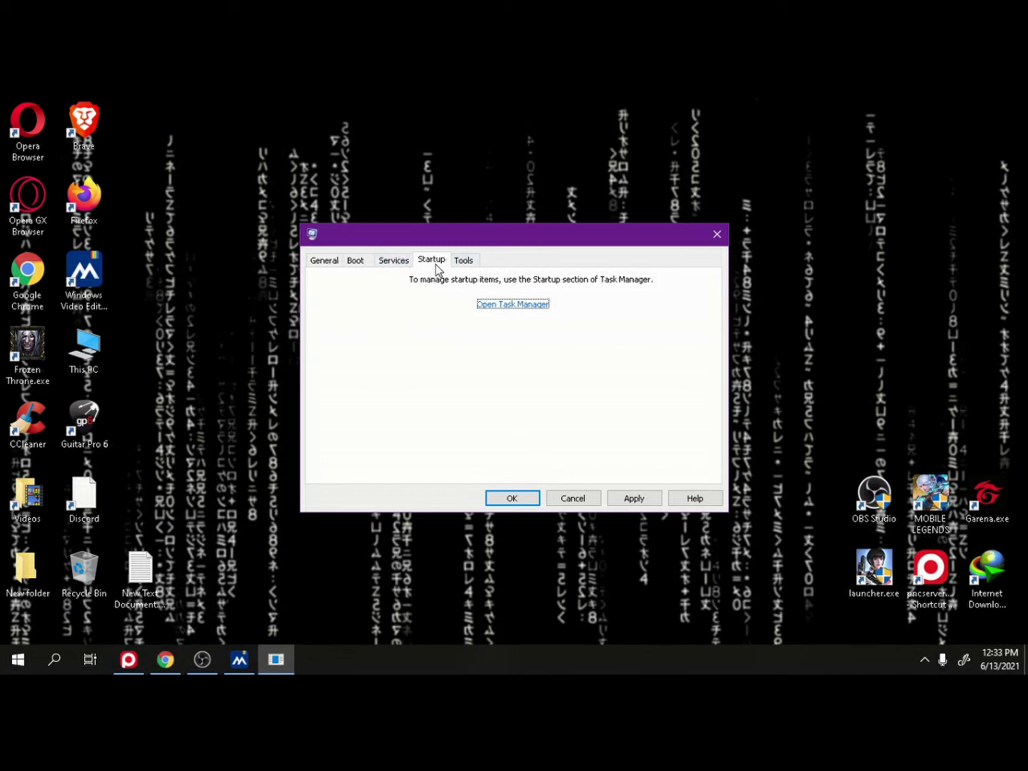
pyautogui.click(510, 305)
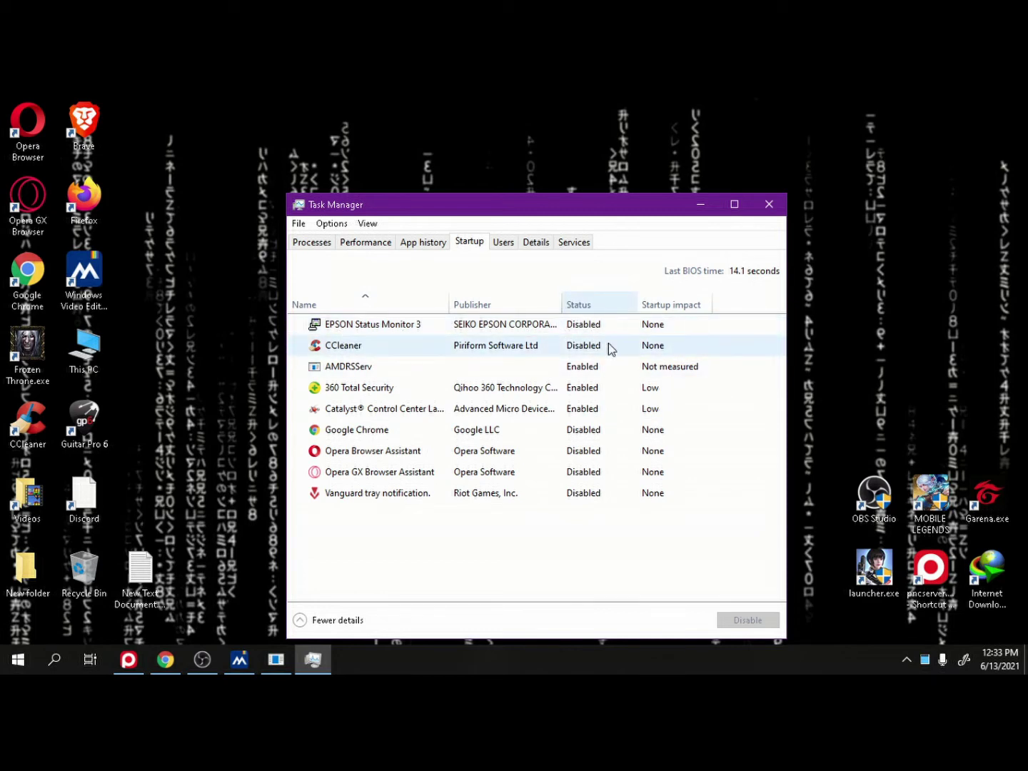
pyautogui.click(342, 347)
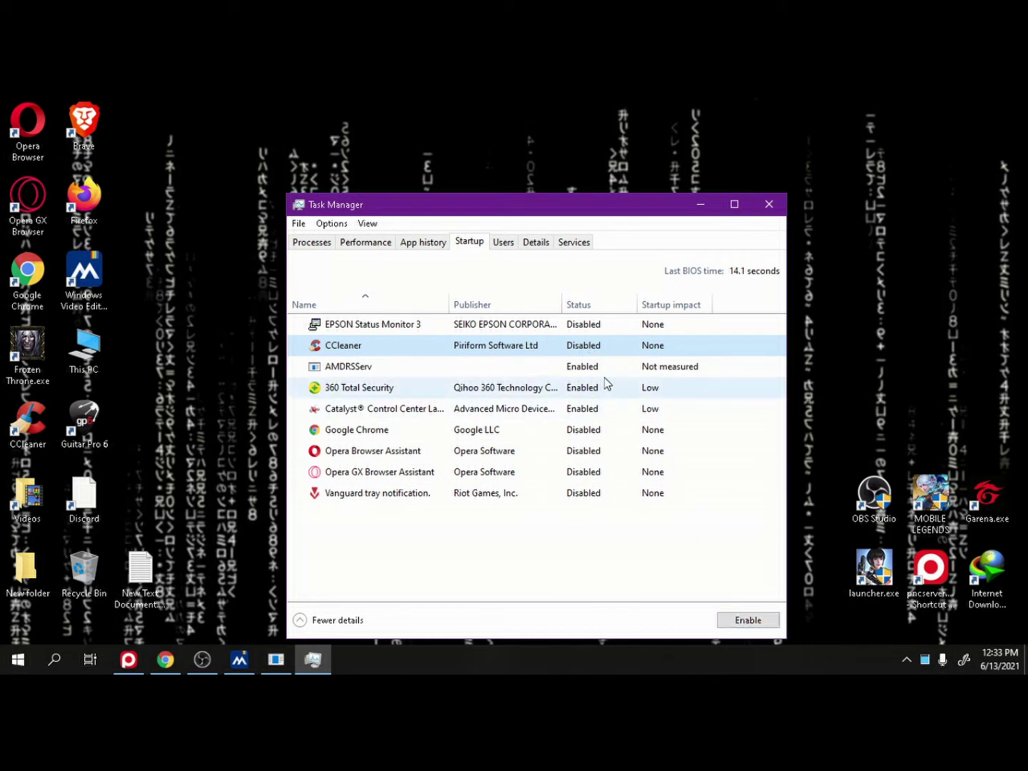
pyautogui.click(600, 367)
pyautogui.click(584, 346)
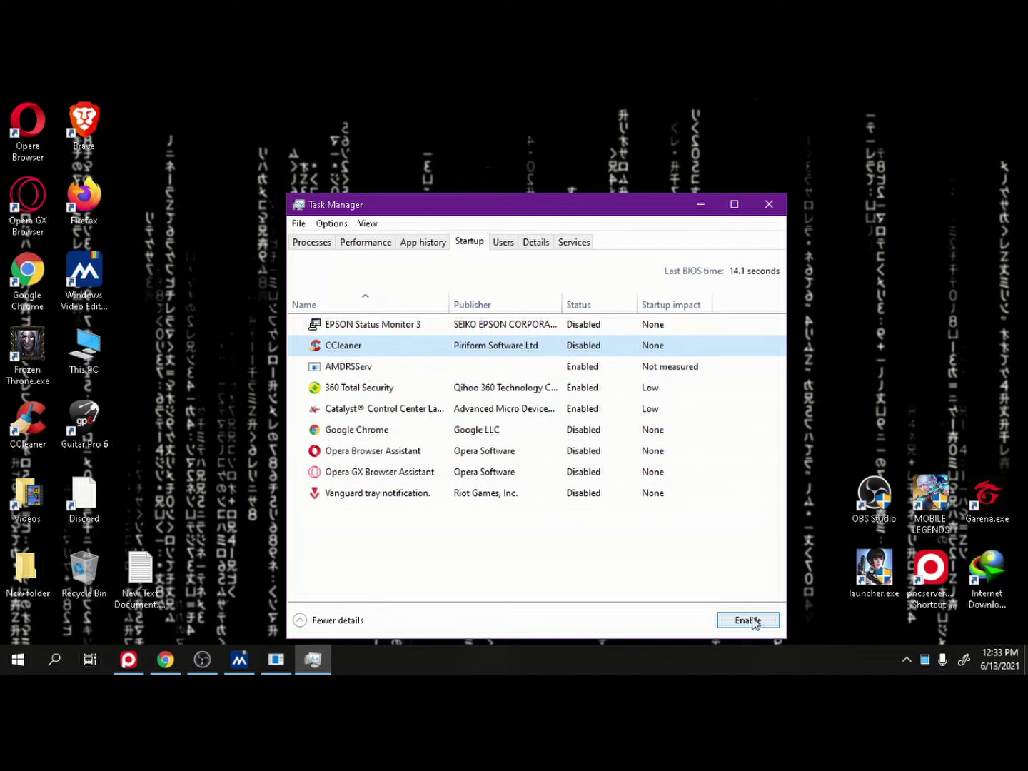
pyautogui.click(367, 390)
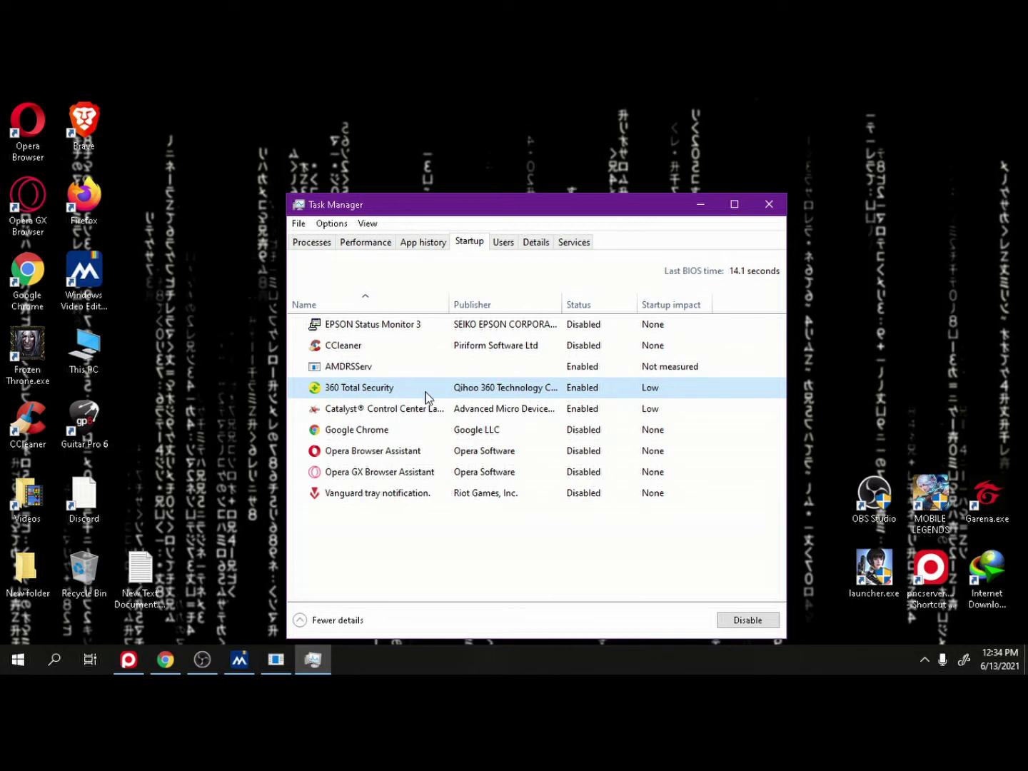
pyautogui.click(356, 413)
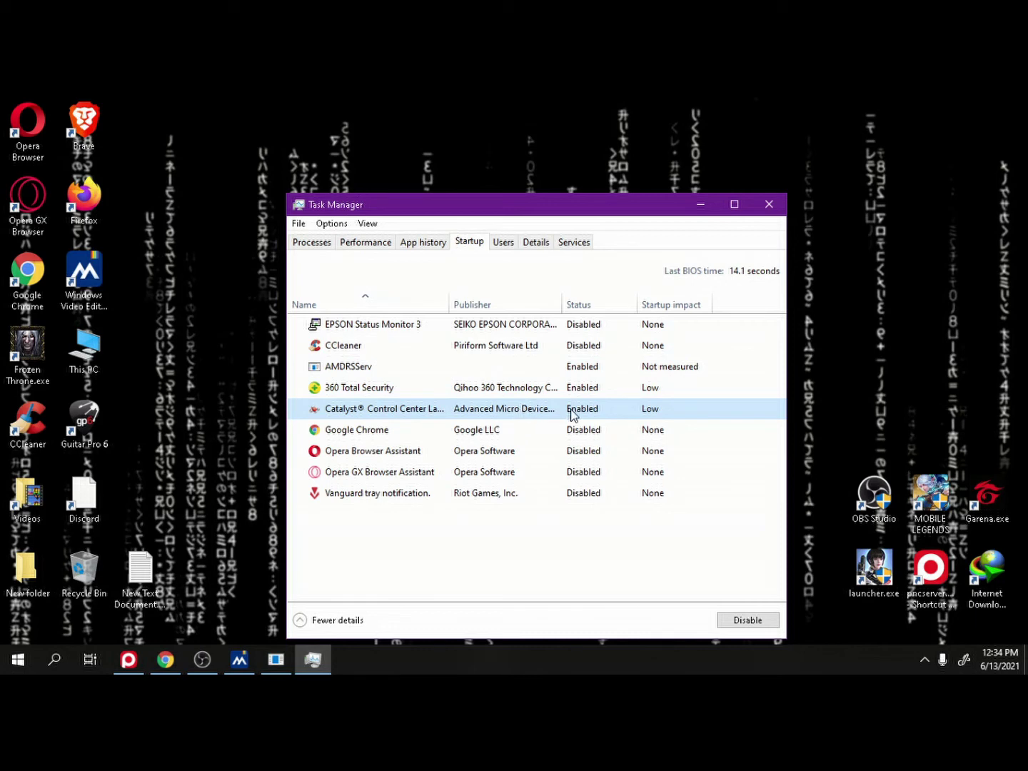
# Sort the startup items by status and check Catalyst Control Center, Google Chrome, Opera Browser Assistant and Opera GX Browser Assistant.
pyautogui.click(563, 311)
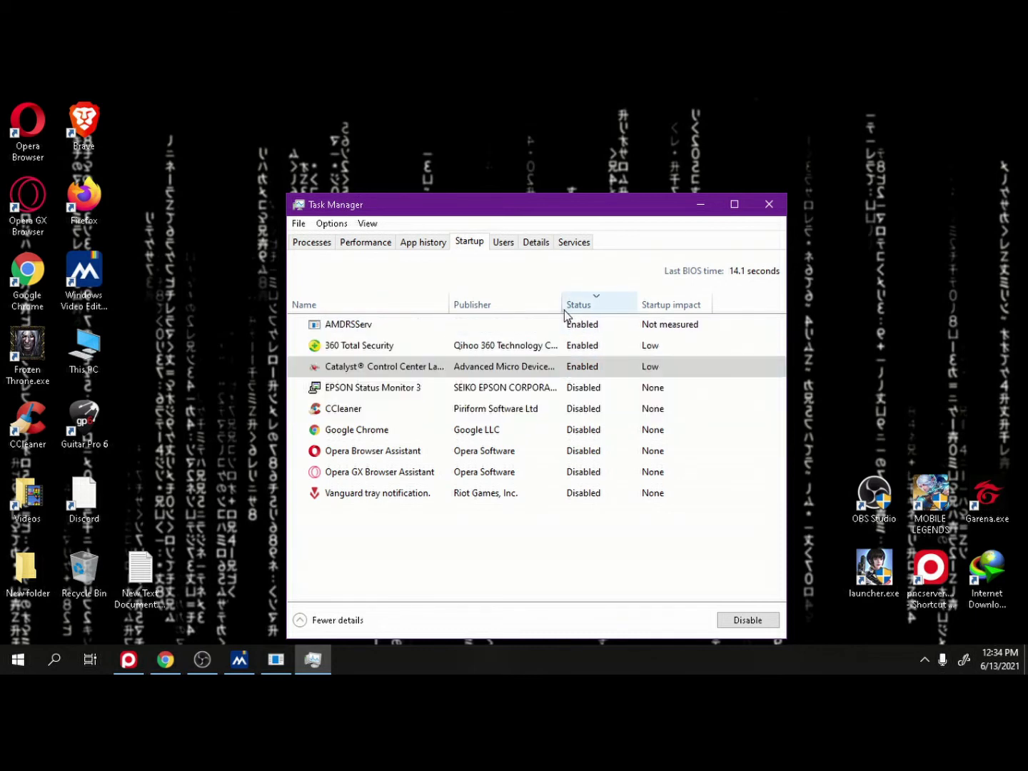
pyautogui.click(496, 368)
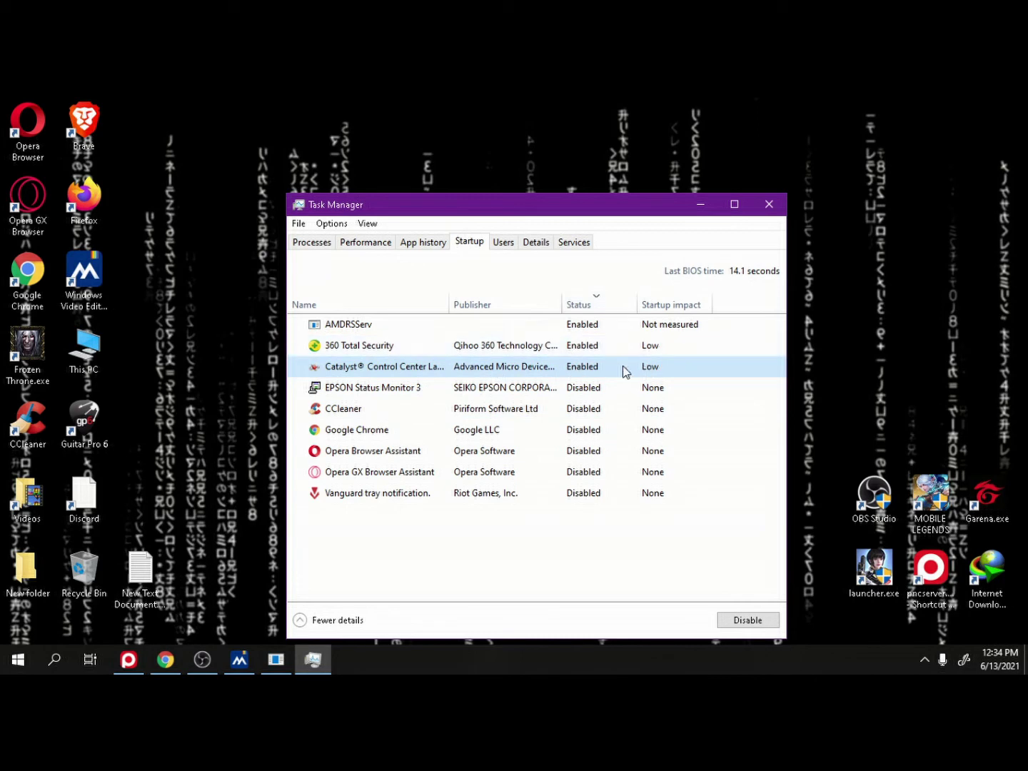
pyautogui.click(388, 433)
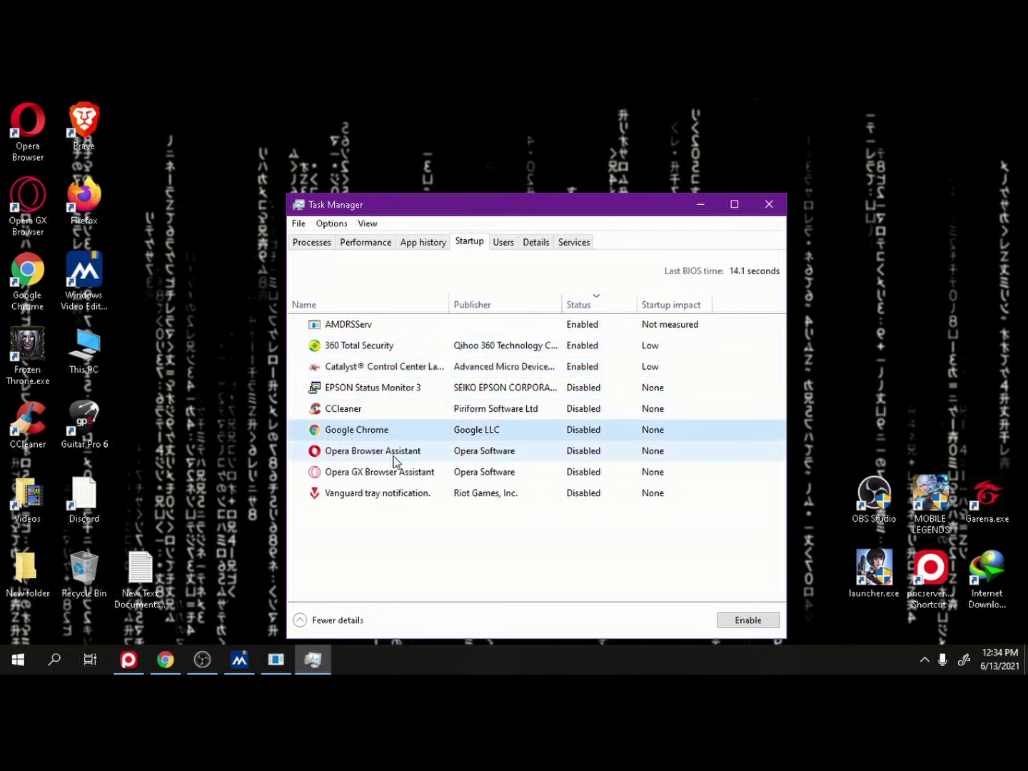
pyautogui.click(588, 453)
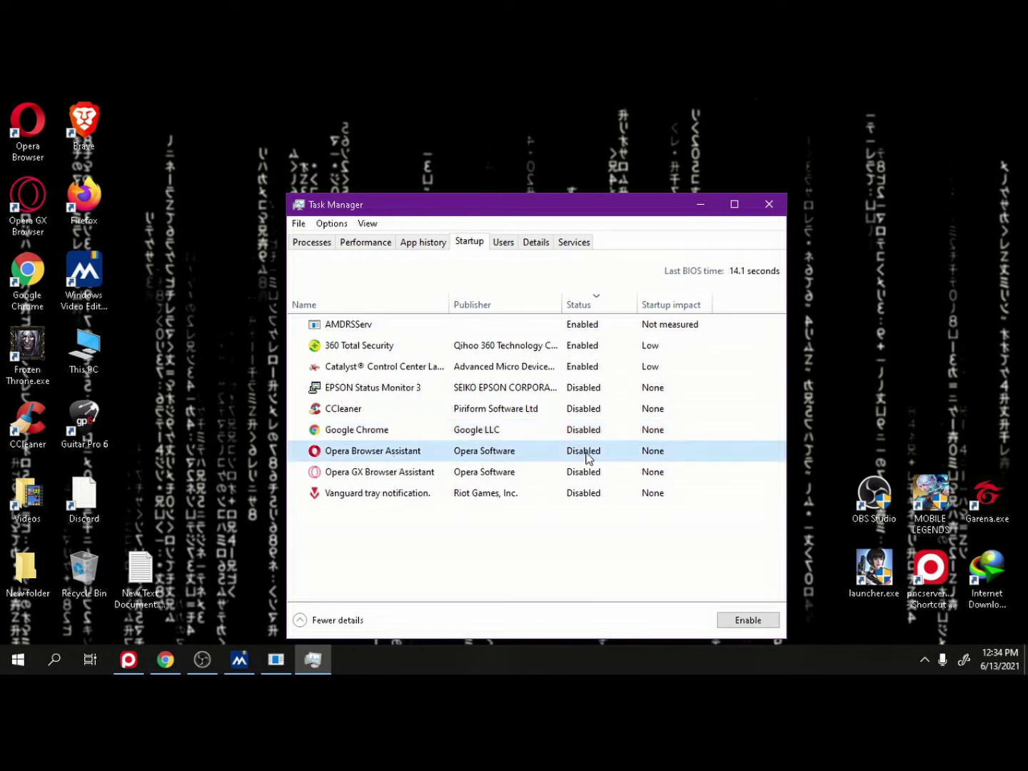
pyautogui.click(420, 477)
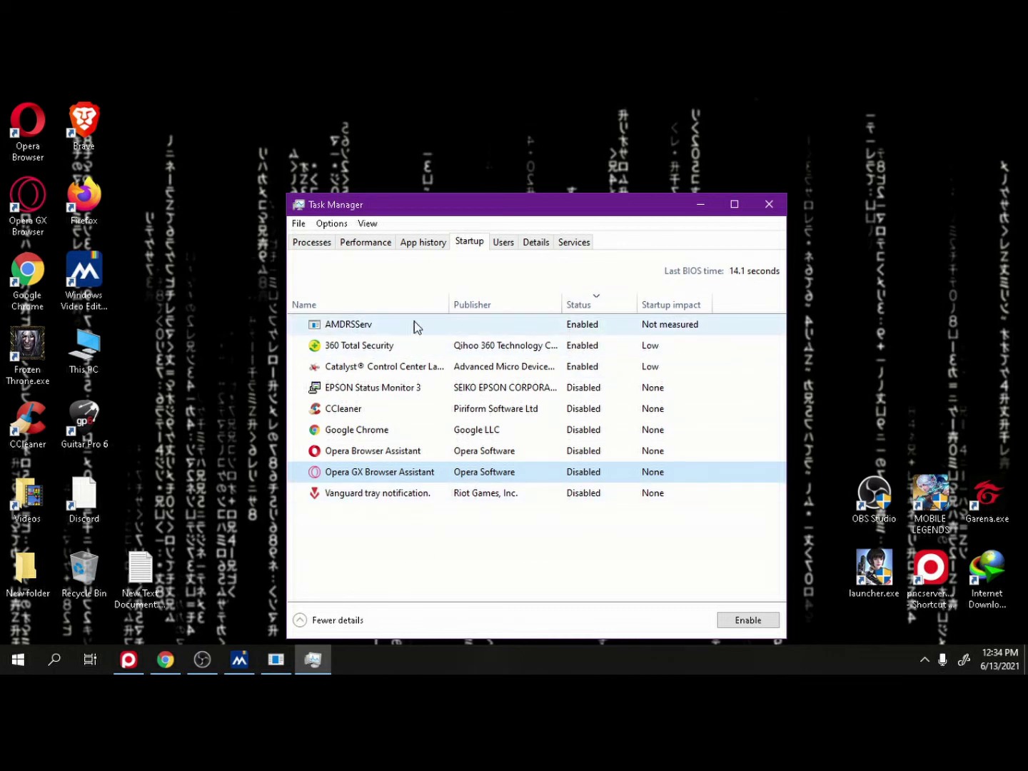
pyautogui.moveTo(511, 208); pyautogui.dragTo(496, 156)
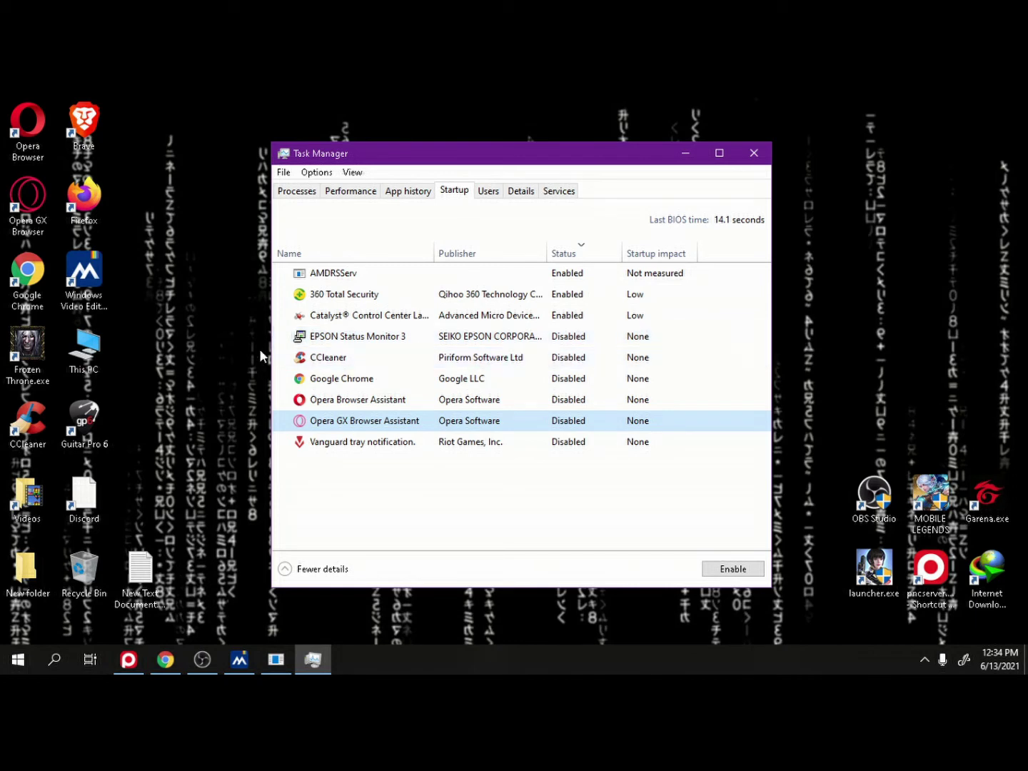
# Open a new blank tab in Google Chrome and return to Task Manager.
pyautogui.click(165, 659)
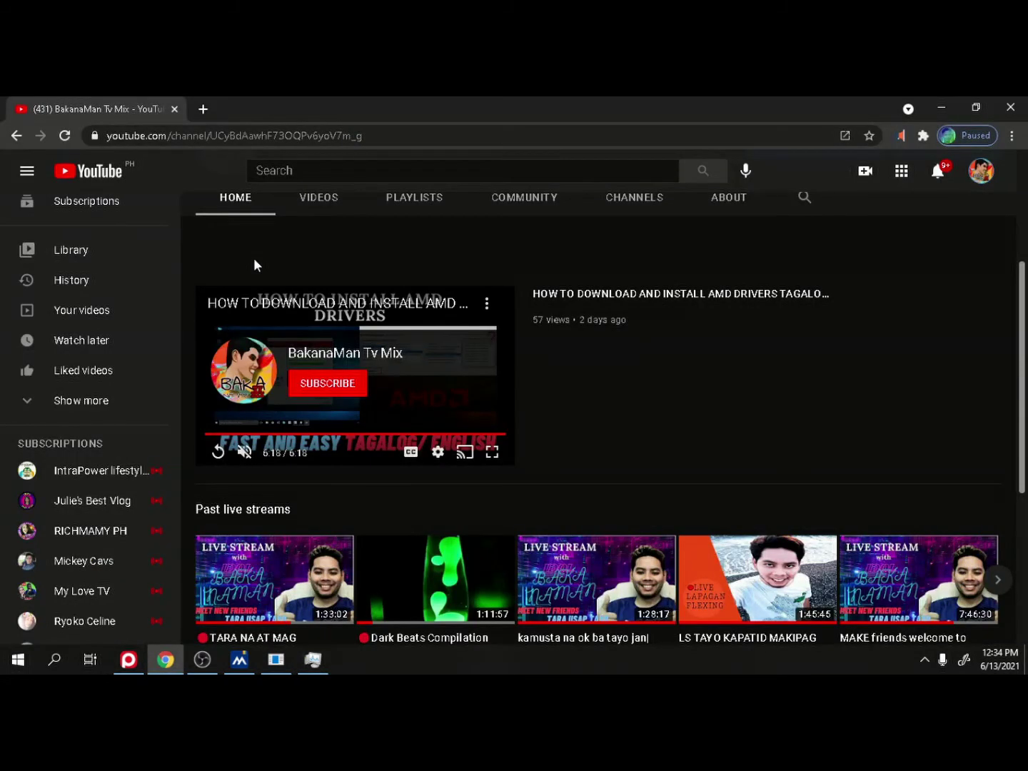
pyautogui.click(205, 109)
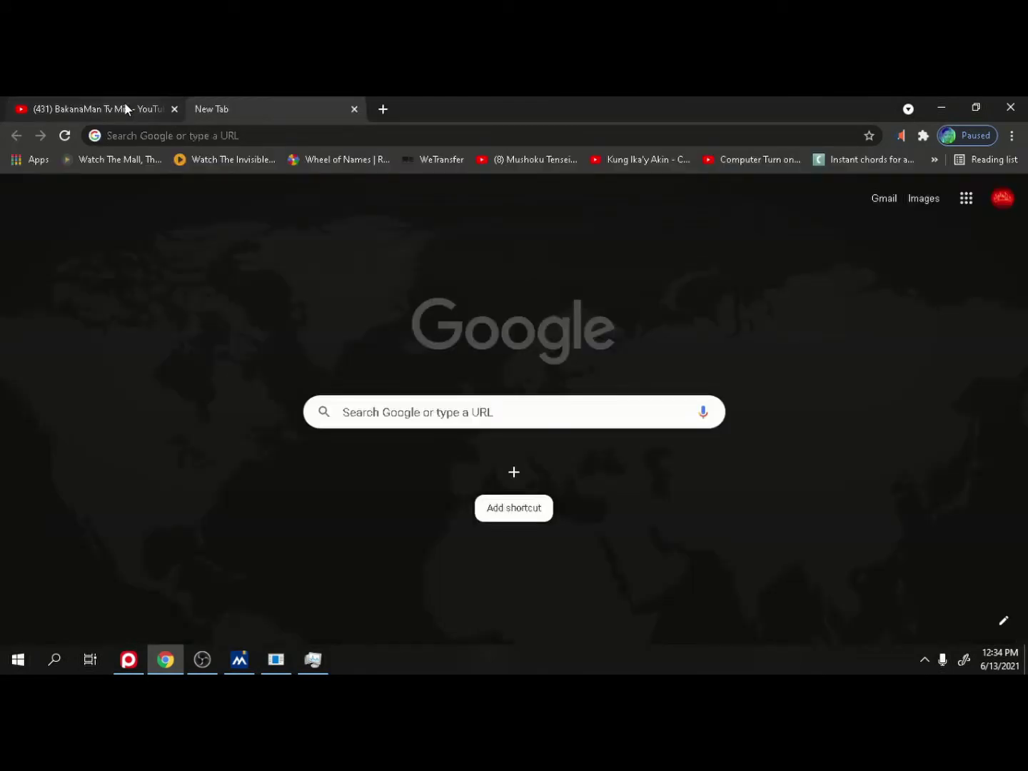
pyautogui.moveTo(315, 660)
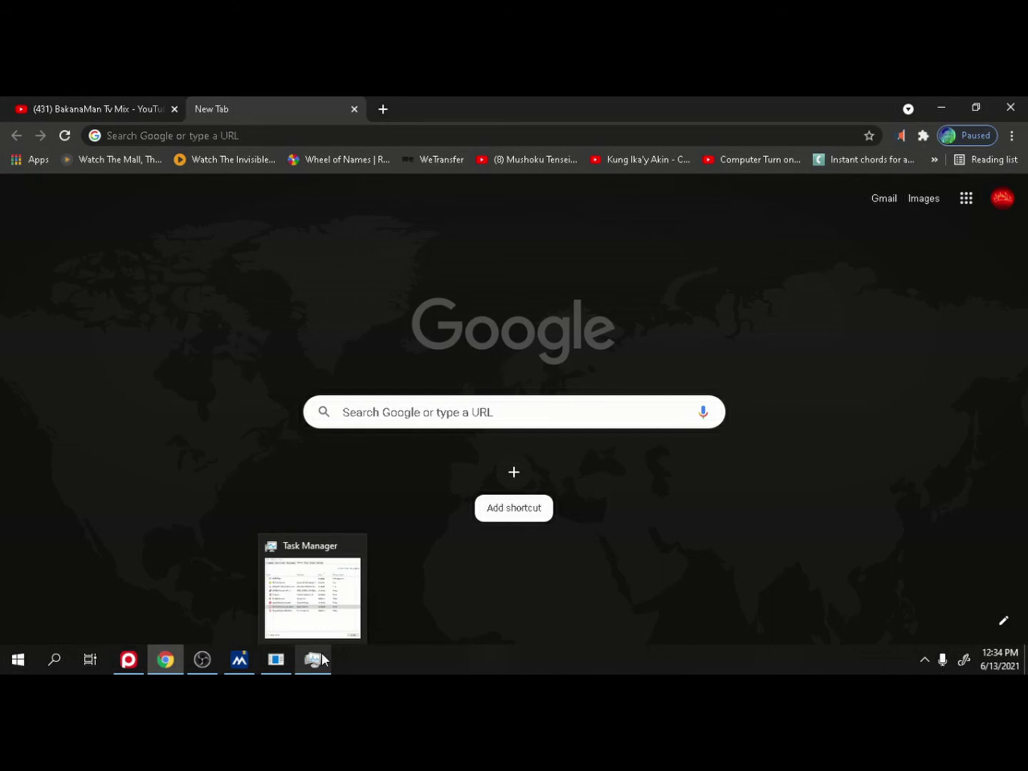
pyautogui.click(315, 549)
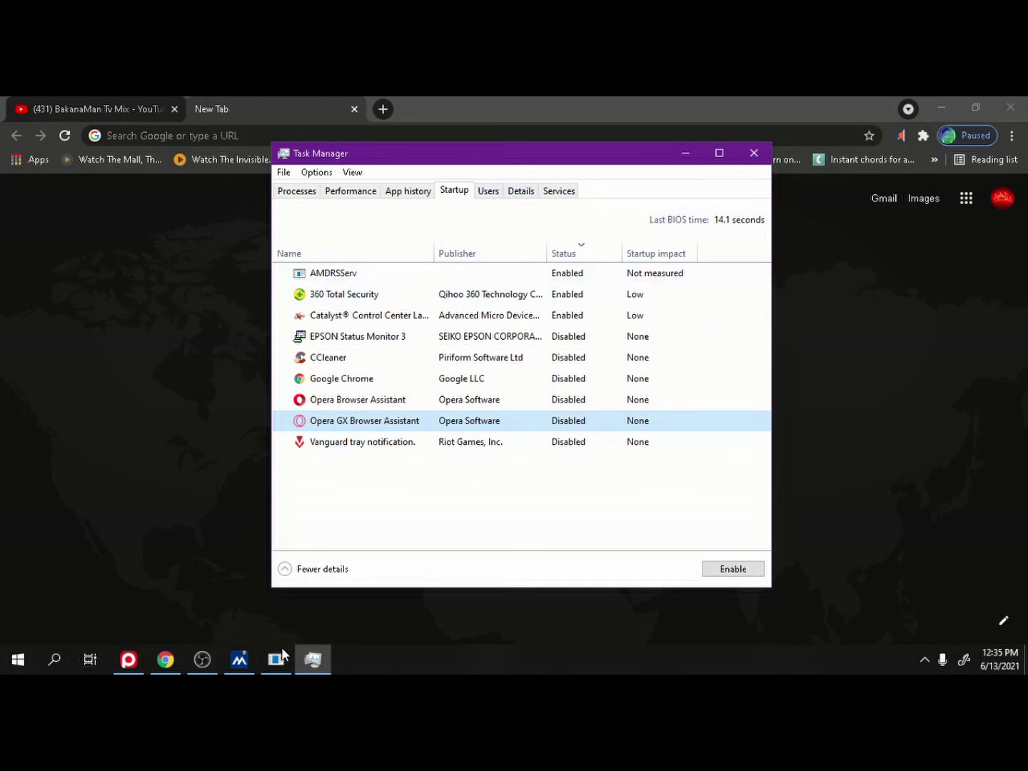
# Close Task Manager and show the list of tools in System Configuration.
pyautogui.click(279, 585)
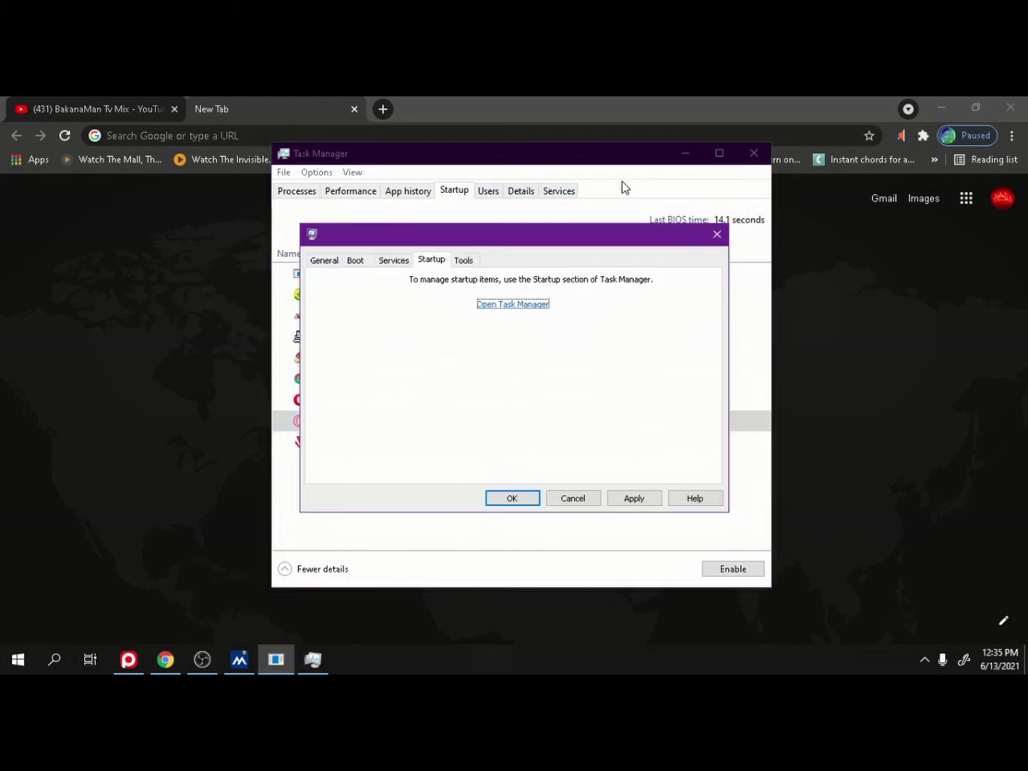
pyautogui.click(754, 158)
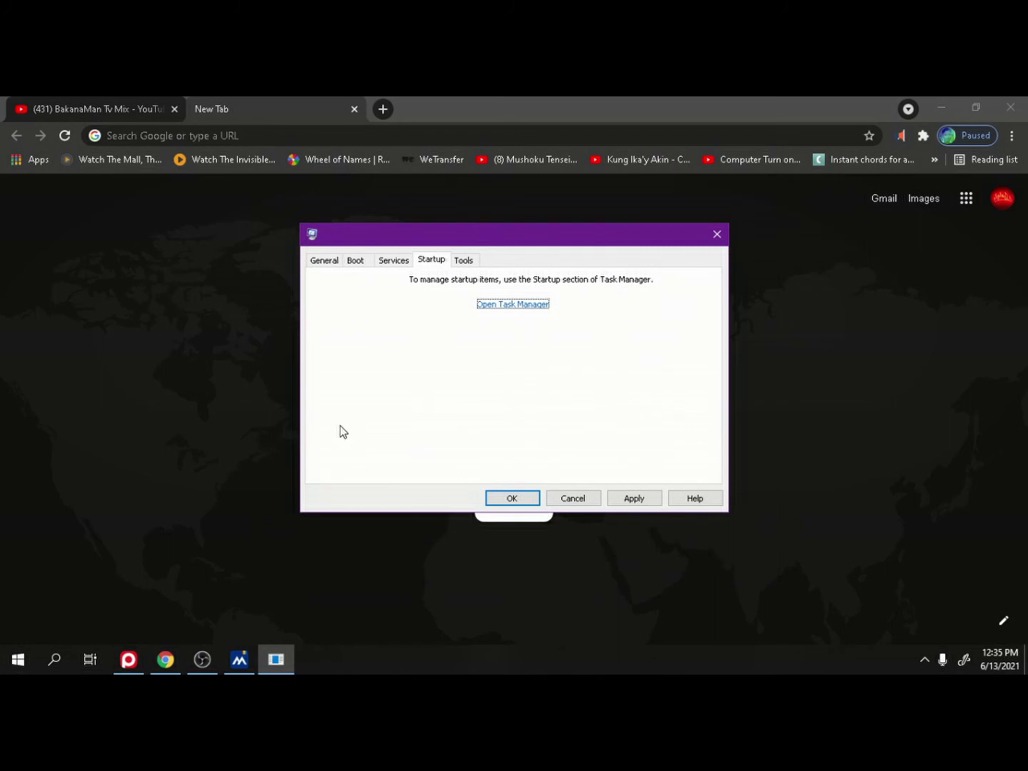
pyautogui.click(471, 263)
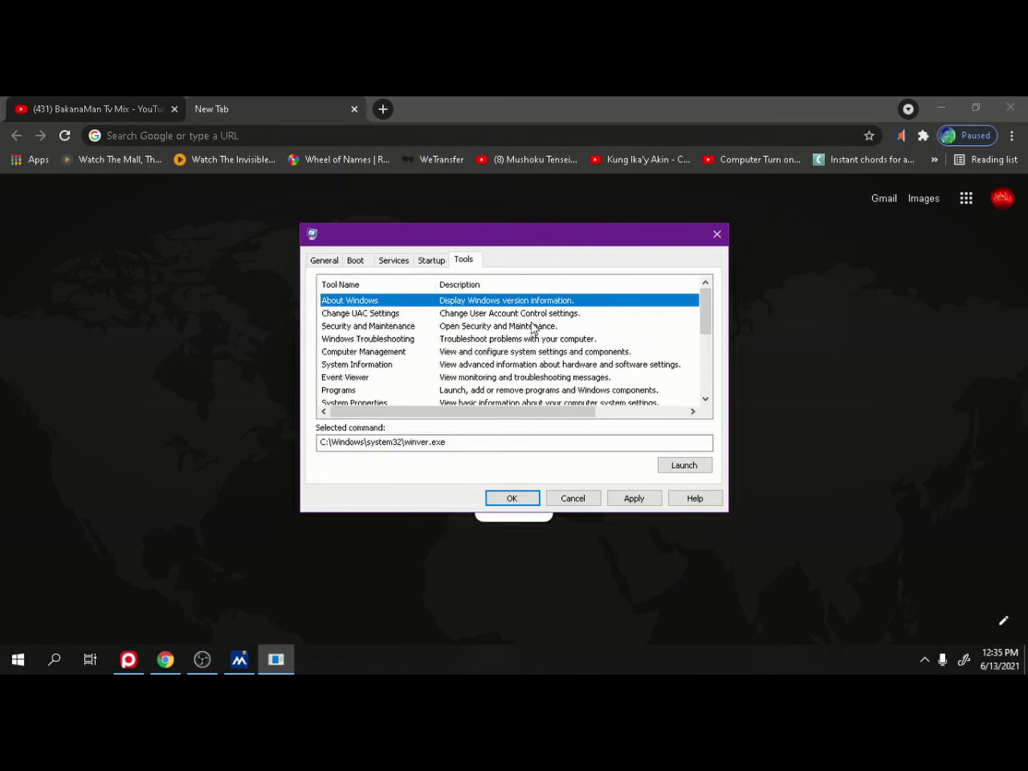
# Launch Change UAC Settings, try the Always notify and Never notify levels, and leave without saving.
pyautogui.click(379, 316)
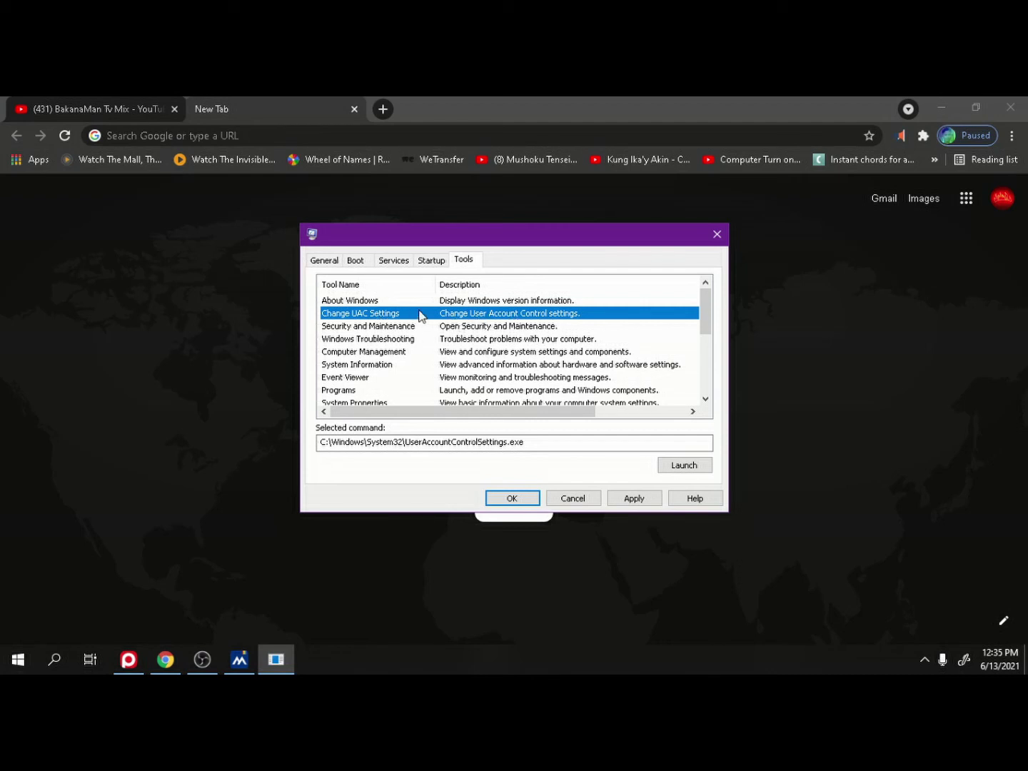
pyautogui.click(691, 469)
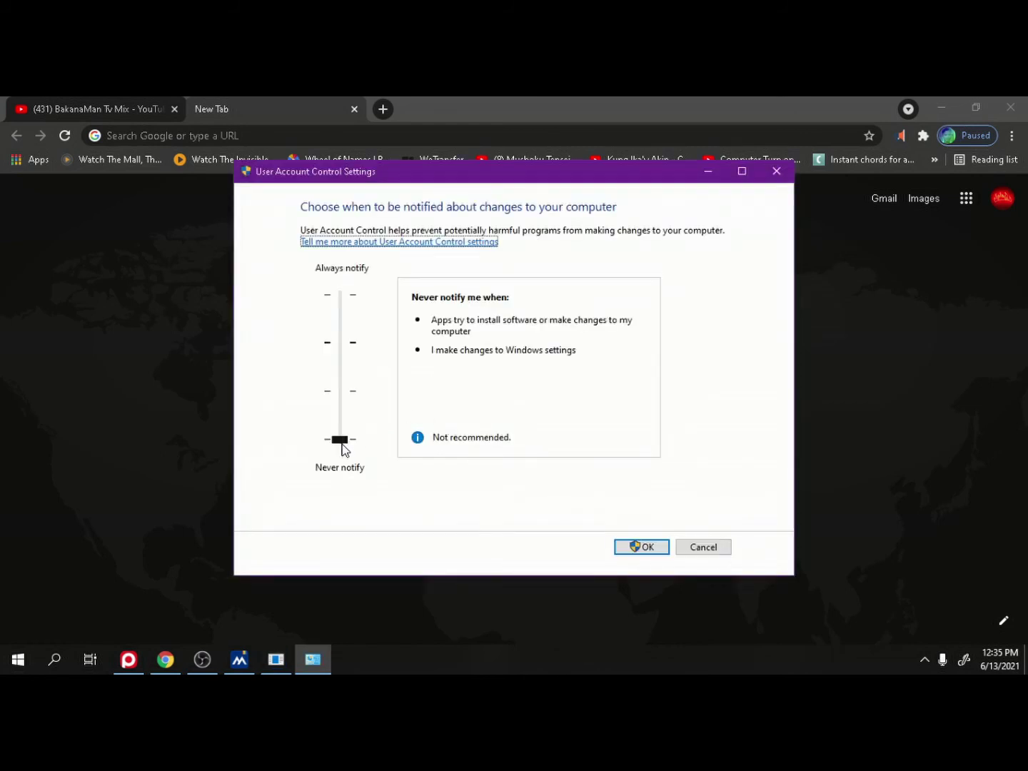
pyautogui.moveTo(342, 447); pyautogui.dragTo(339, 311)
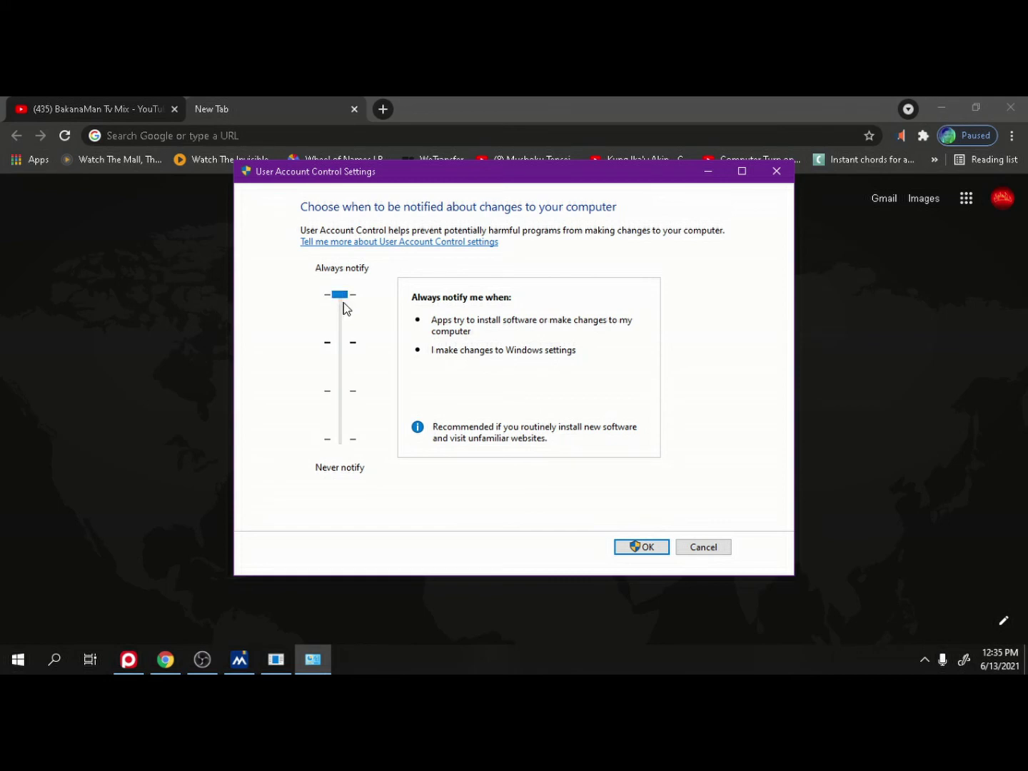
pyautogui.moveTo(343, 300)
pyautogui.mouseDown()
pyautogui.moveTo(348, 351)
pyautogui.moveTo(350, 294)
pyautogui.moveTo(344, 302)
pyautogui.mouseUp()
pyautogui.moveTo(341, 300); pyautogui.dragTo(351, 432)
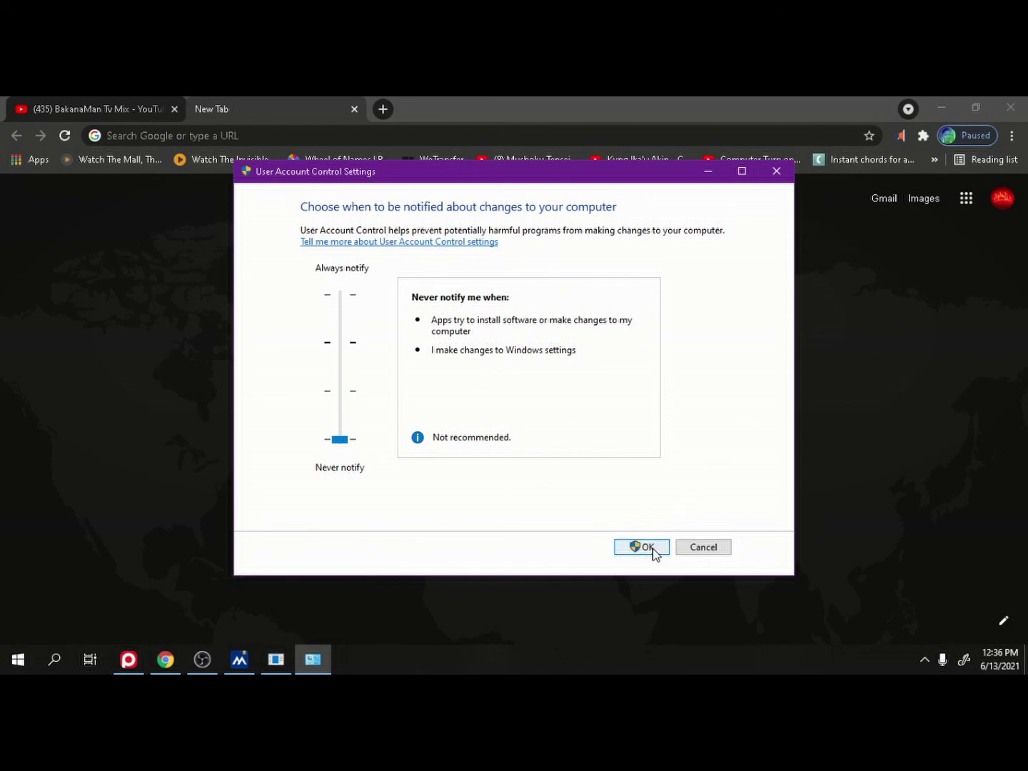
pyautogui.click(727, 552)
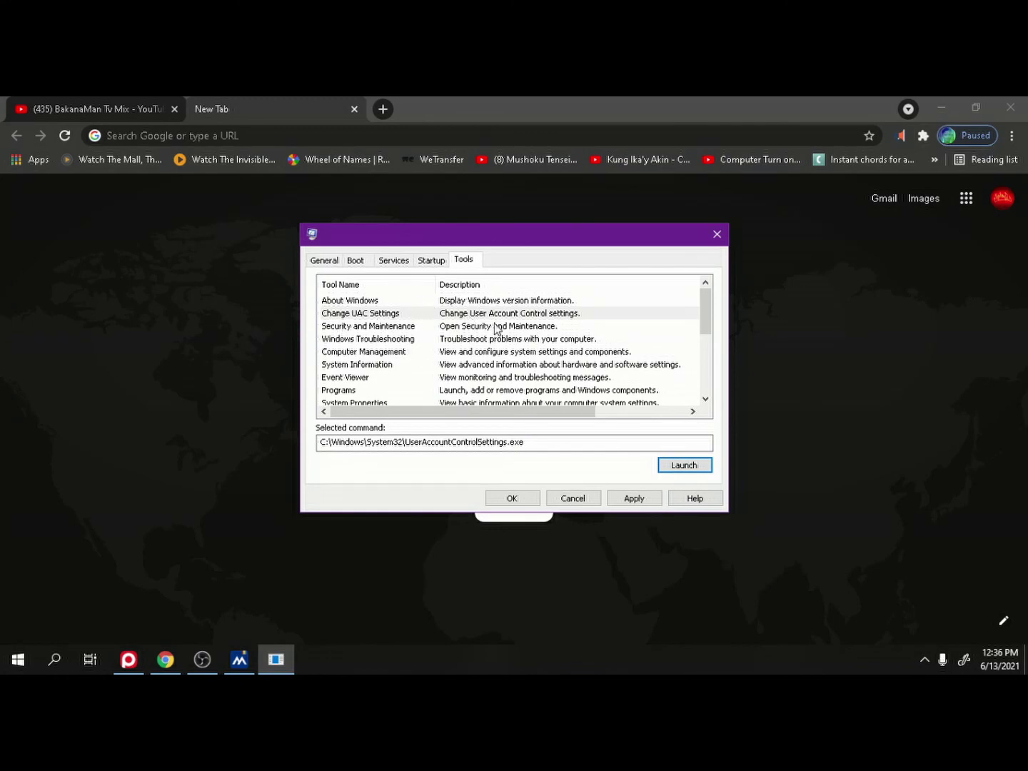
# Look through the list of available tools down to System Restore and back to About Windows.
pyautogui.scroll(-4, 428, 369)
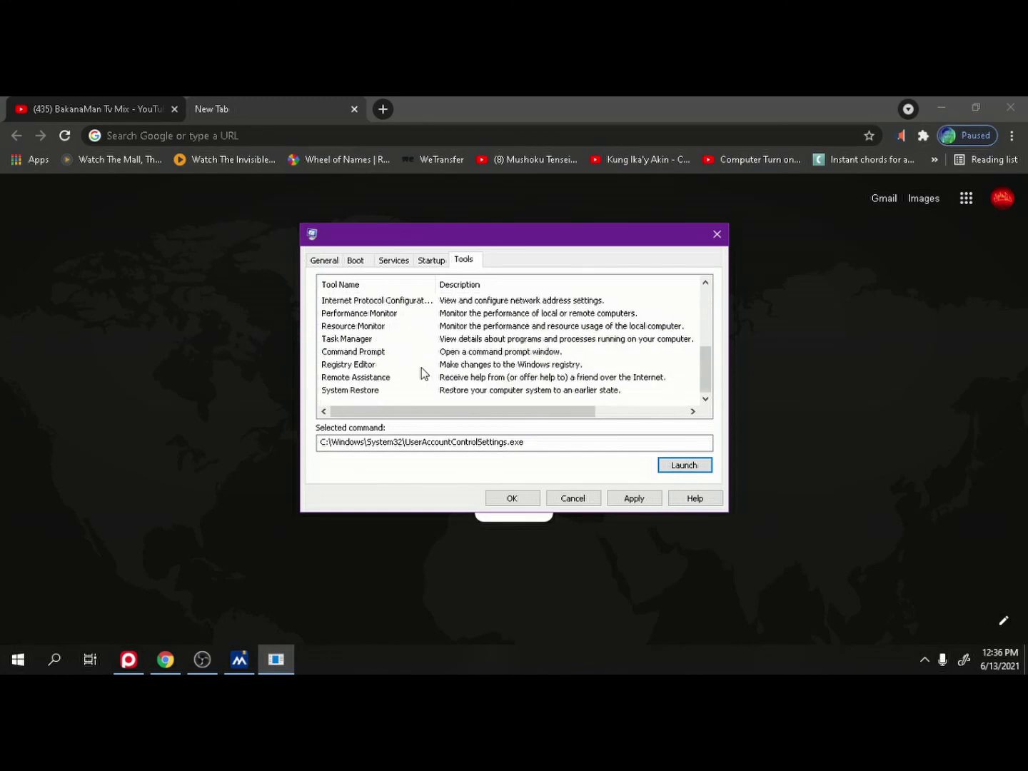
pyautogui.scroll(2, 356, 369)
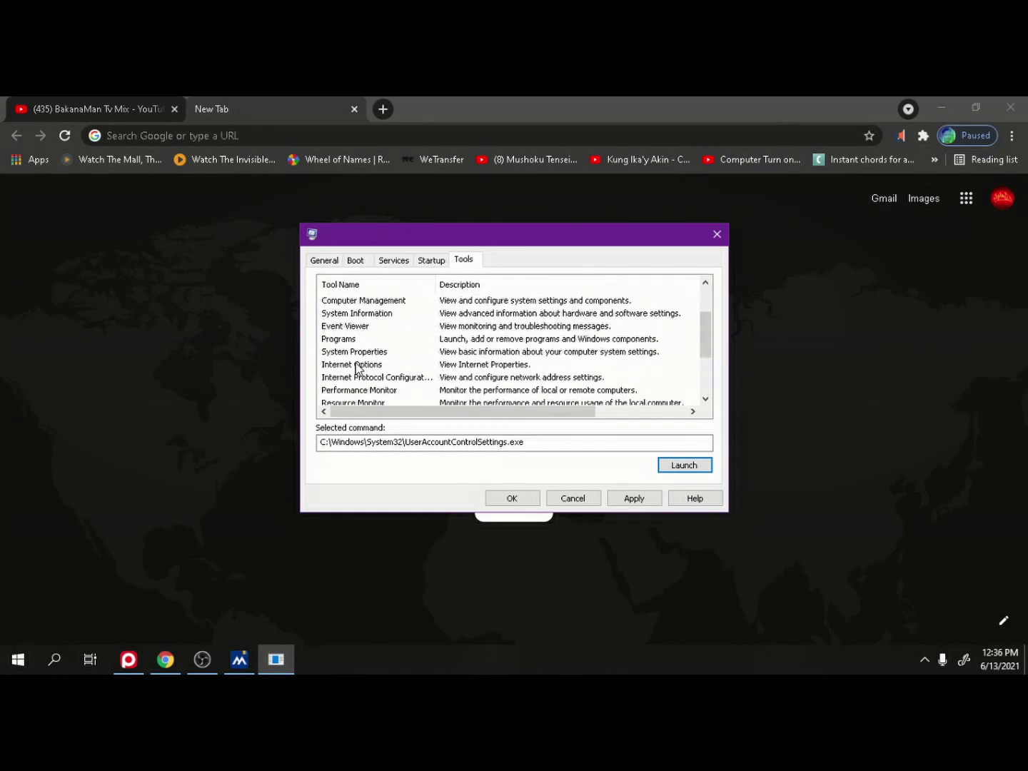
pyautogui.scroll(2, 356, 368)
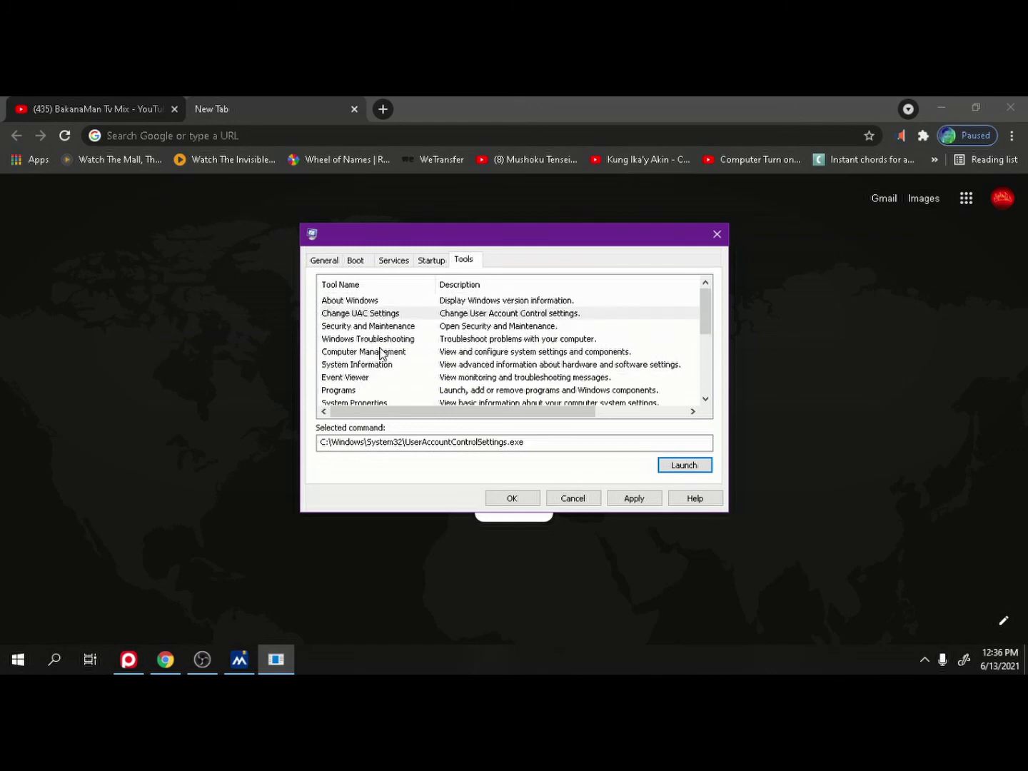
# Review the general, boot, services, startup and tools settings of System Configuration once more.
pyautogui.click(423, 260)
pyautogui.click(394, 260)
pyautogui.click(354, 260)
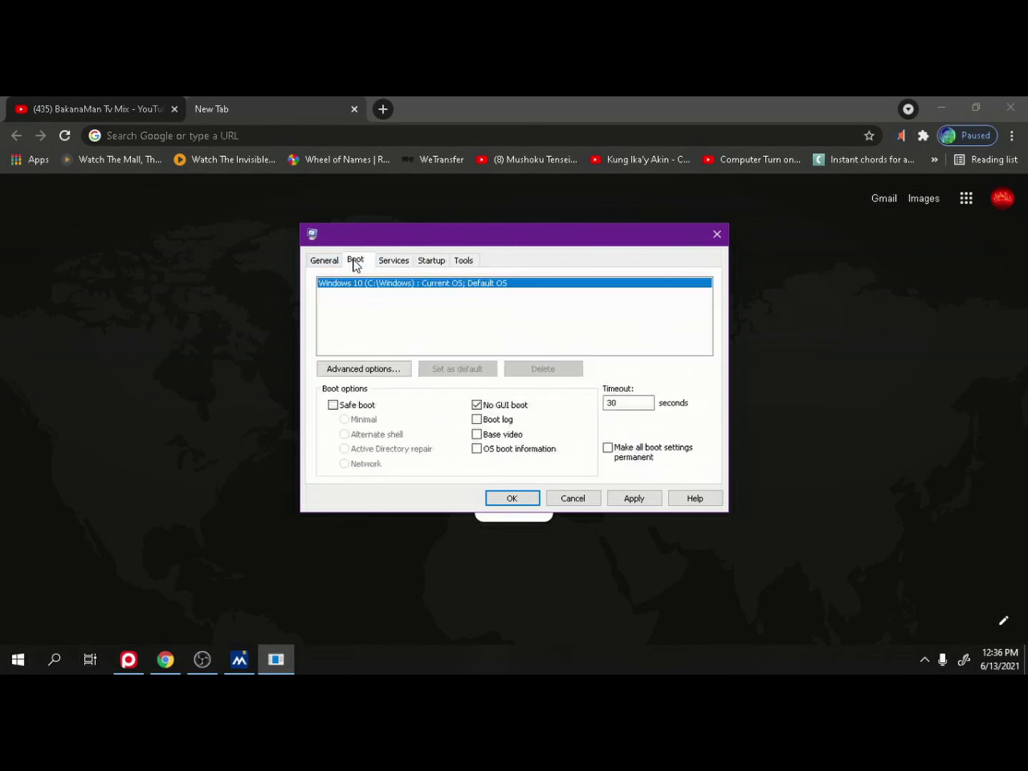
pyautogui.click(322, 260)
pyautogui.click(357, 260)
pyautogui.click(395, 261)
pyautogui.click(439, 261)
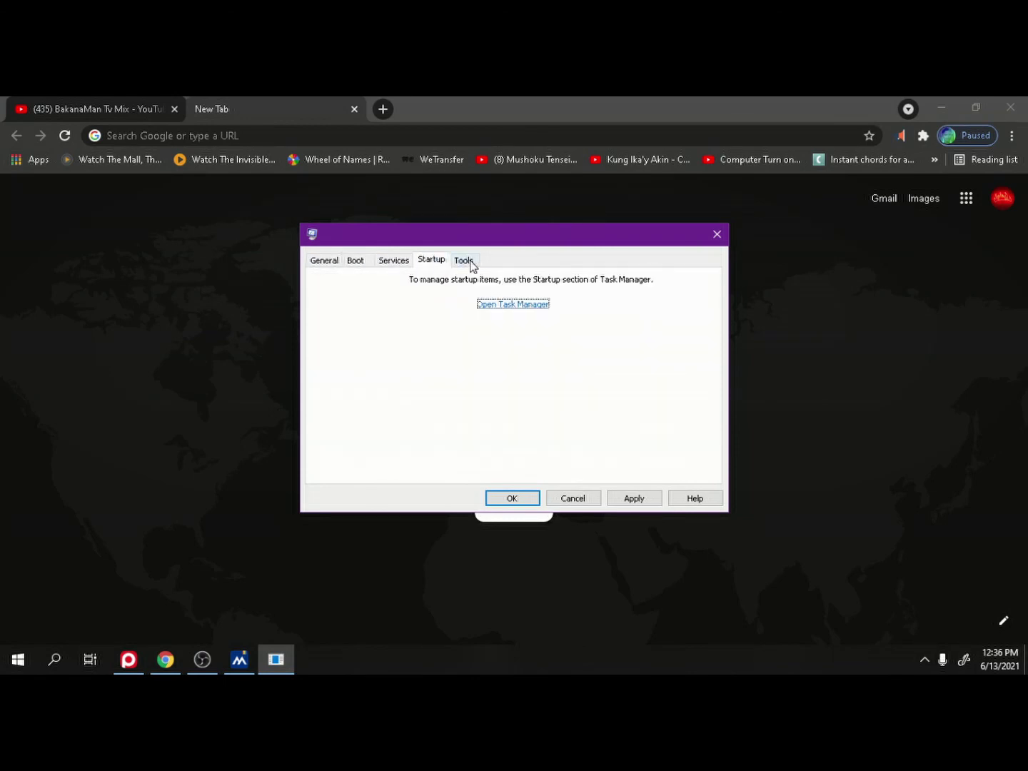
pyautogui.click(472, 261)
# Return to the third-party services list and apply the service selection.
pyautogui.click(432, 262)
pyautogui.click(387, 265)
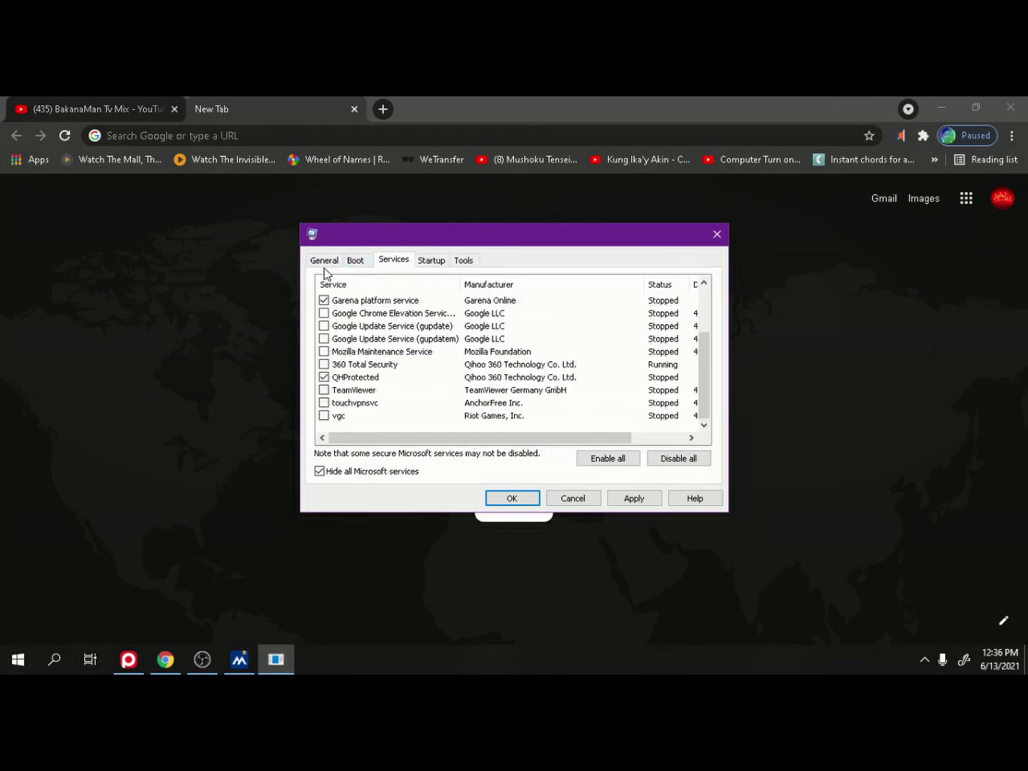
pyautogui.click(632, 499)
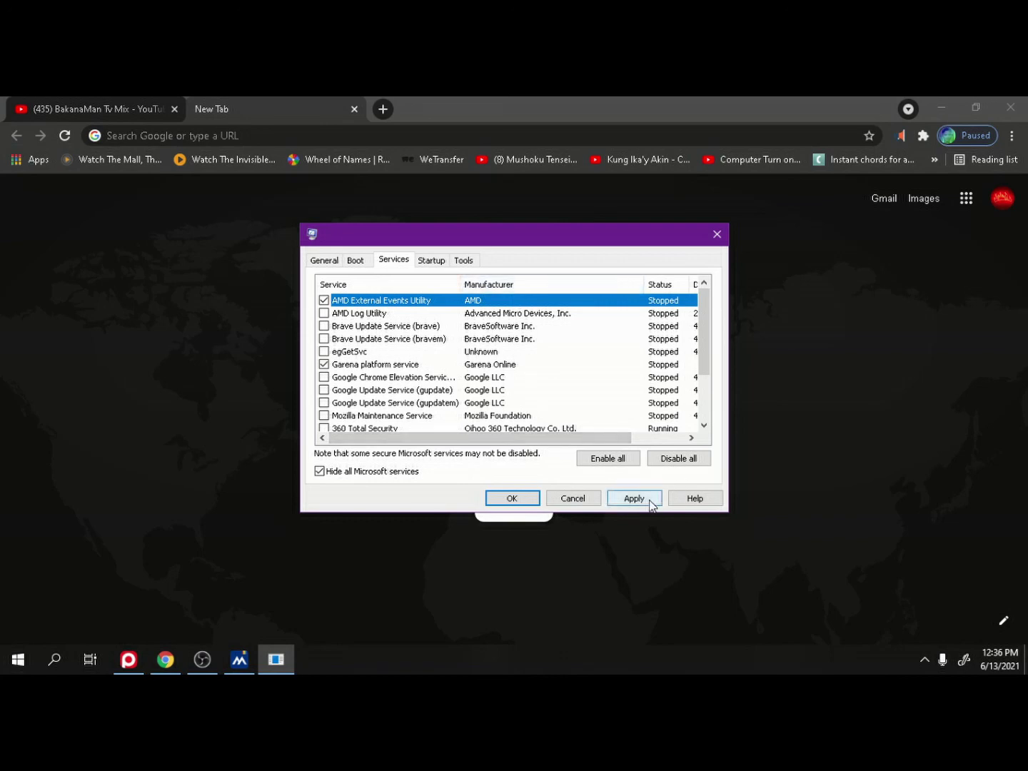
# Recheck the boot options, startup selection, services list and startup section before closing System Configuration.
pyautogui.click(356, 262)
pyautogui.click(327, 262)
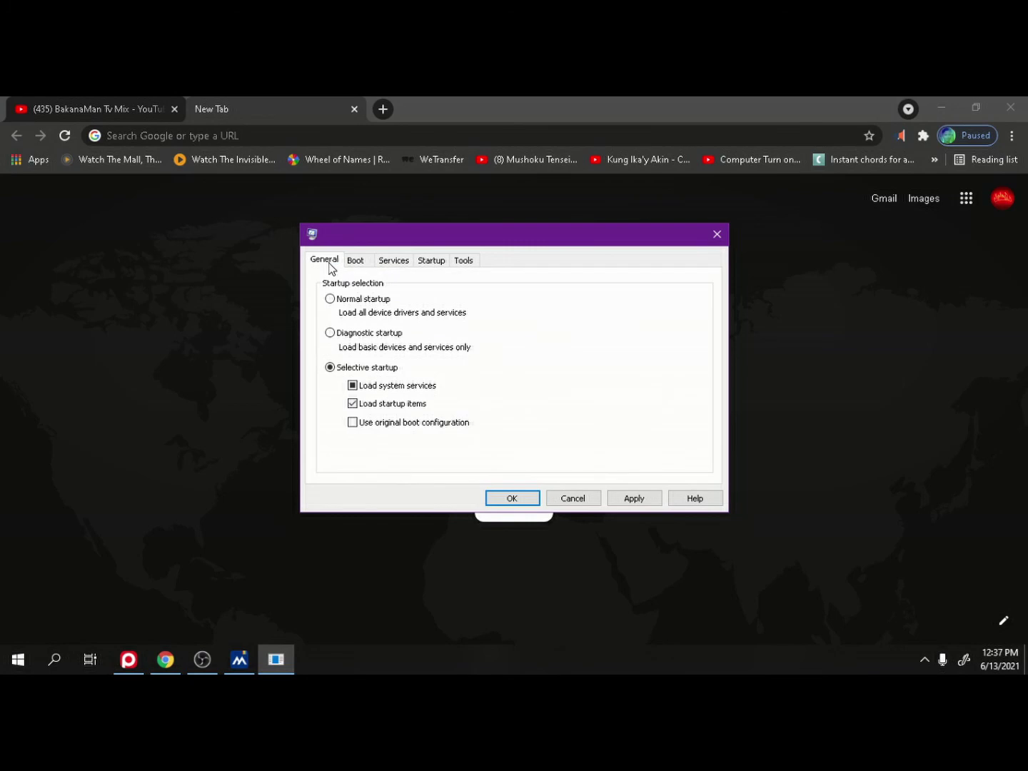
pyautogui.click(368, 262)
pyautogui.click(405, 264)
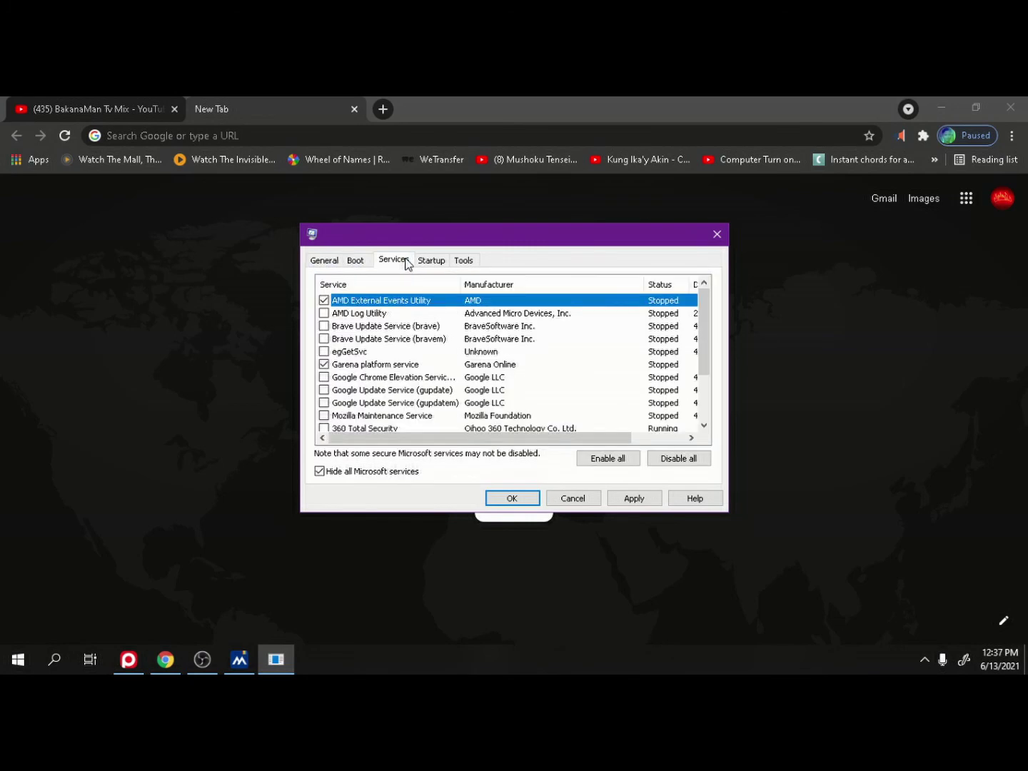
pyautogui.click(435, 264)
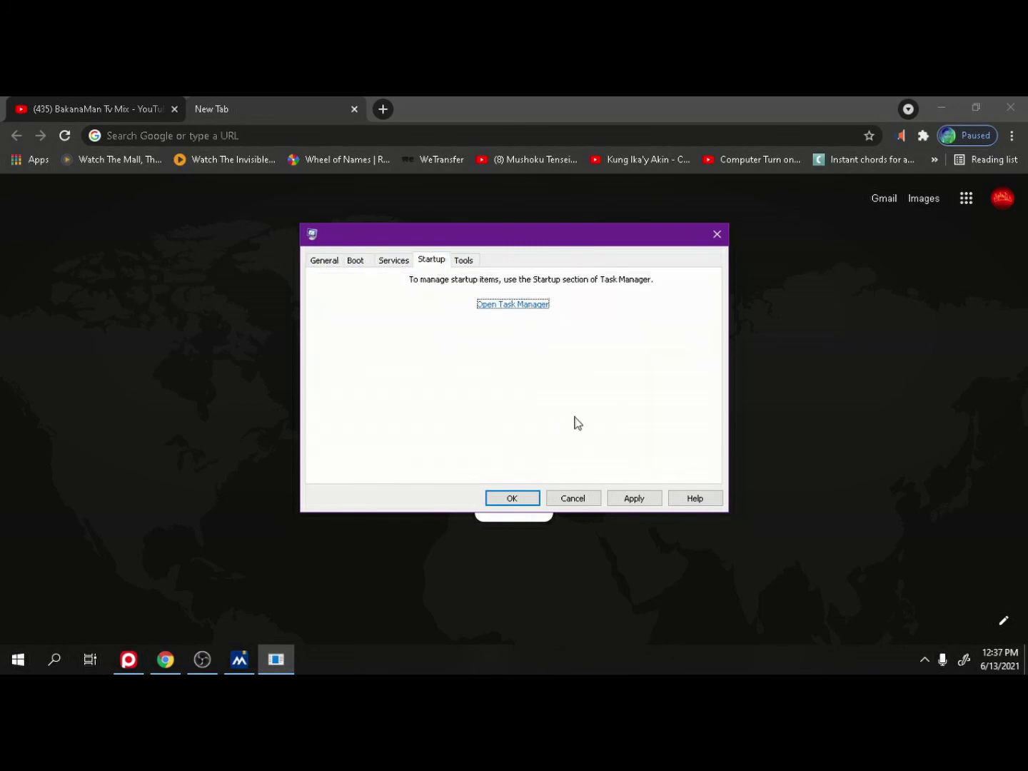
# Apply the configuration, close System Configuration and exit without restarting the computer.
pyautogui.click(634, 500)
pyautogui.click(534, 504)
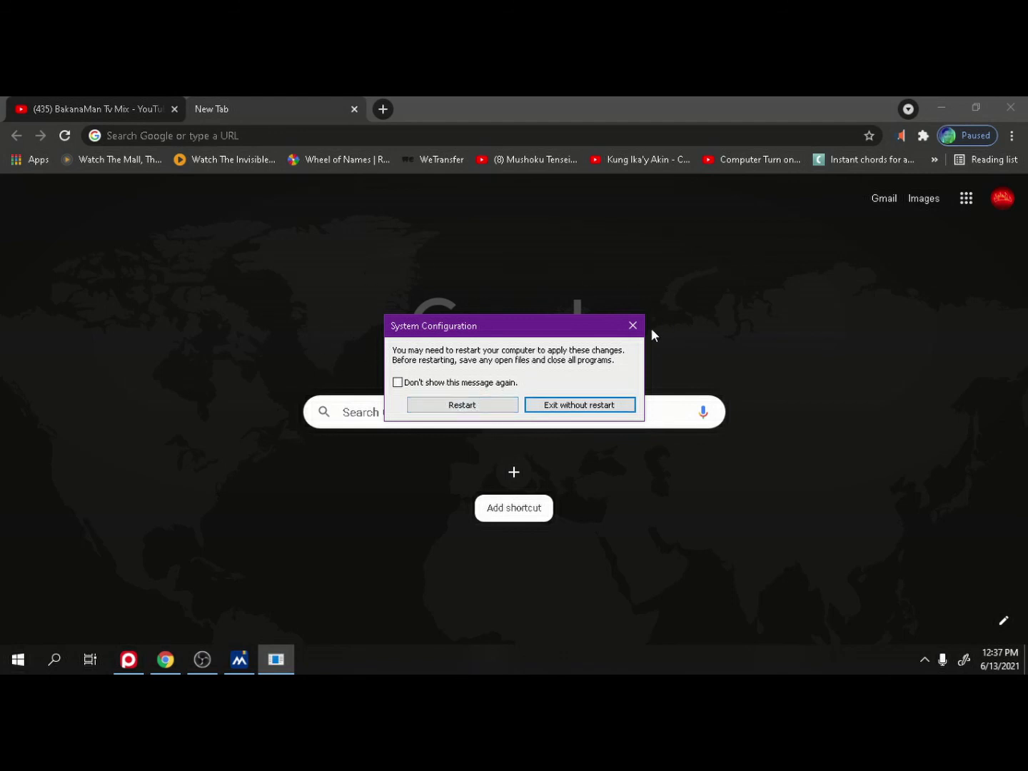
pyautogui.click(602, 408)
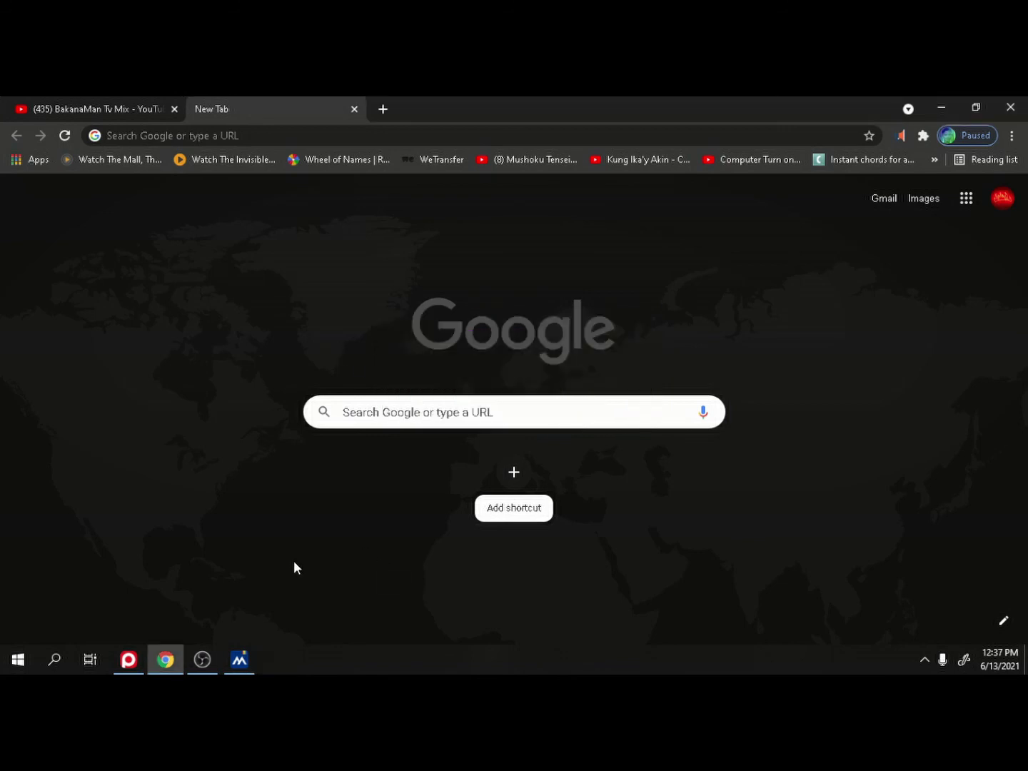
# Minimise the Chrome window and switch to OBS Studio.
pyautogui.click(940, 108)
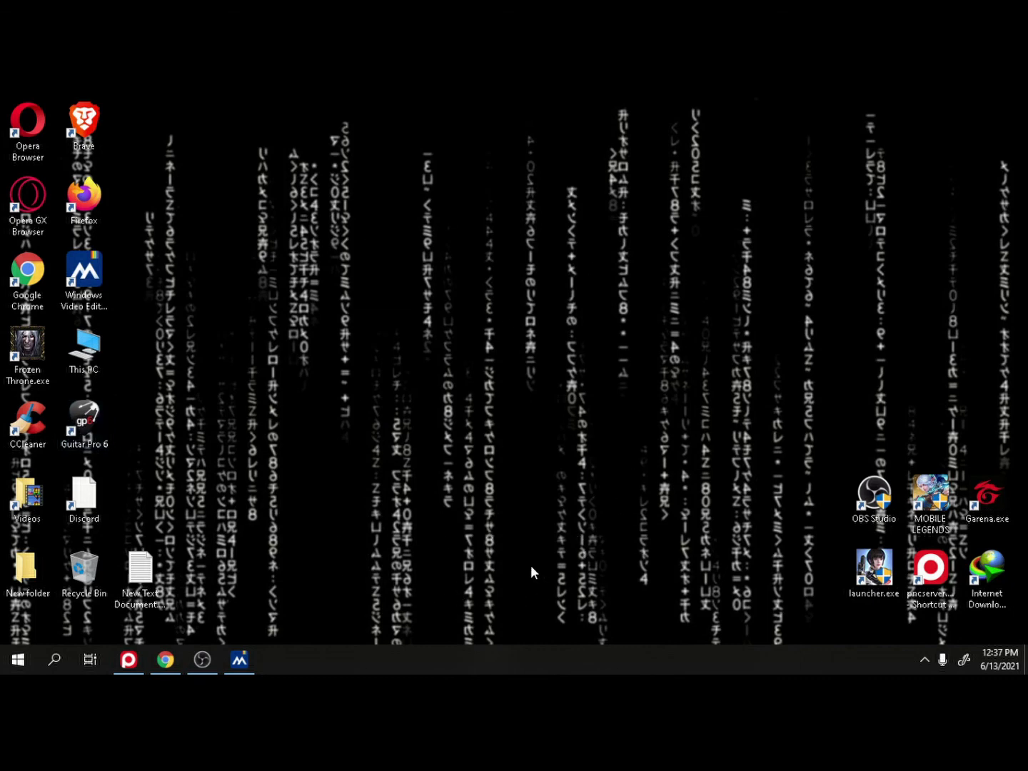
pyautogui.moveTo(239, 659)
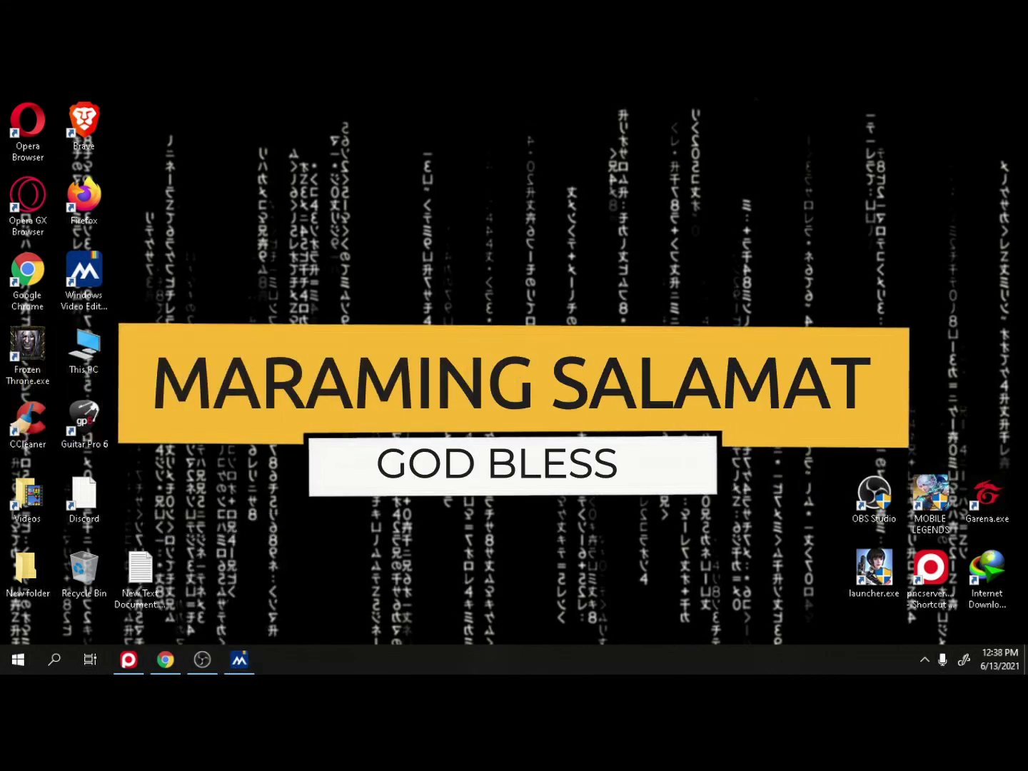
pyautogui.click(202, 659)
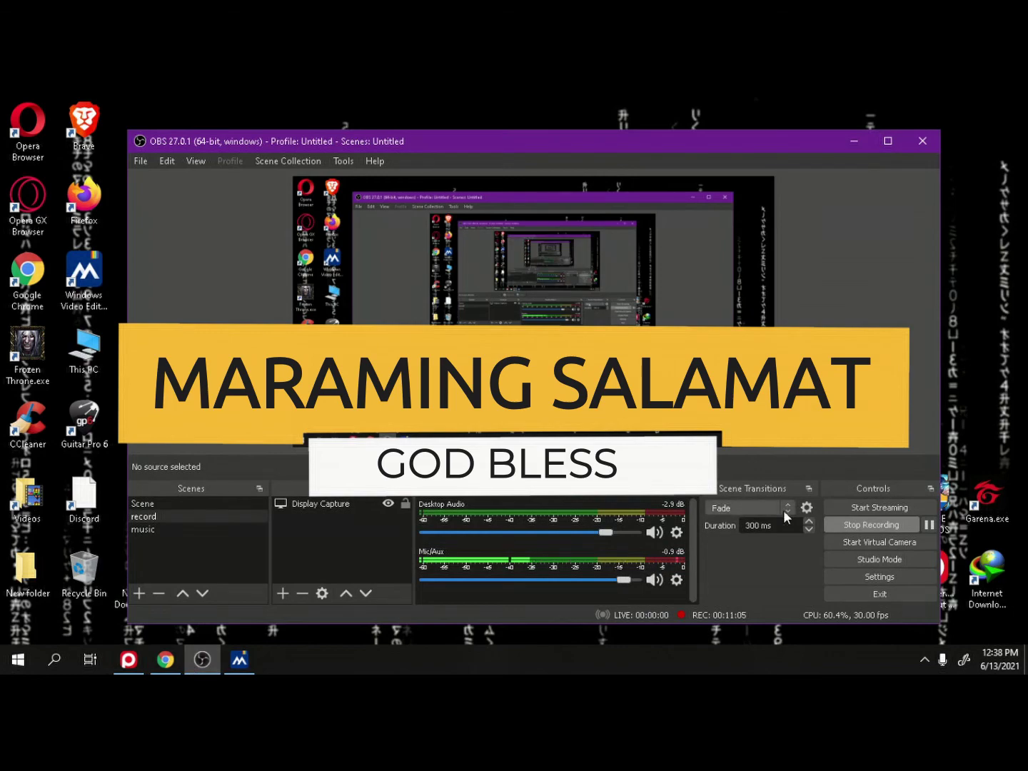